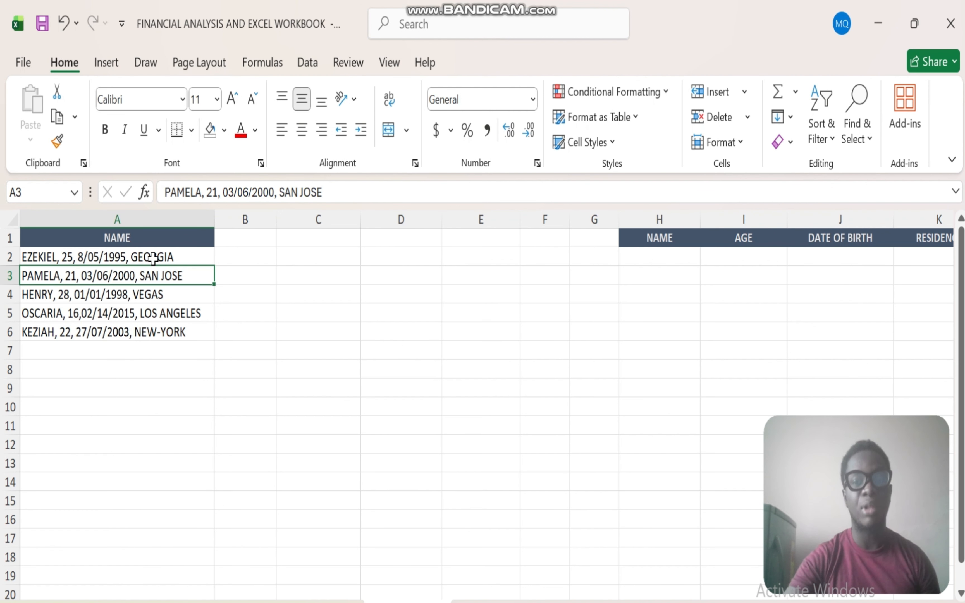
pyautogui.click(182, 256)
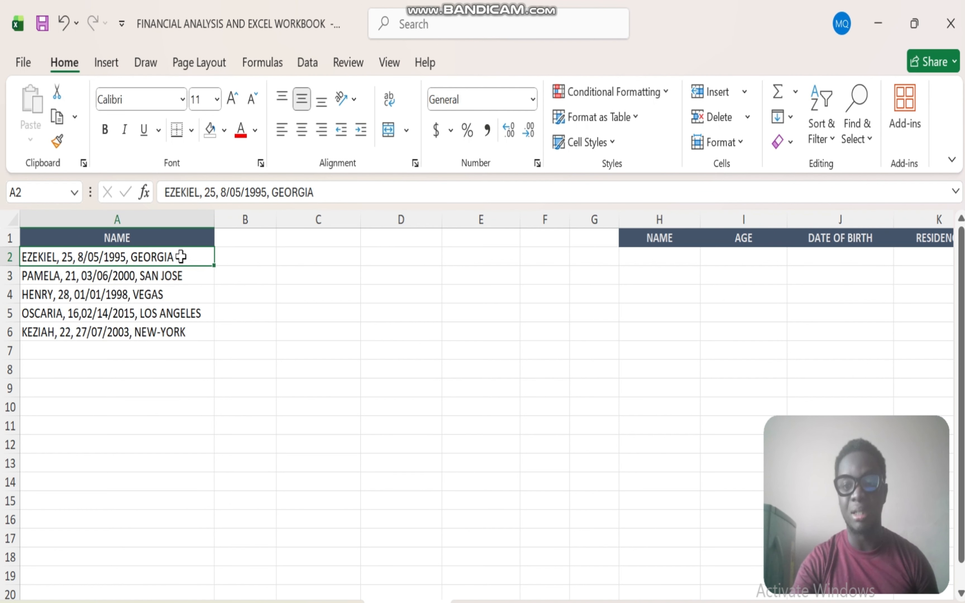
pyautogui.click(155, 297)
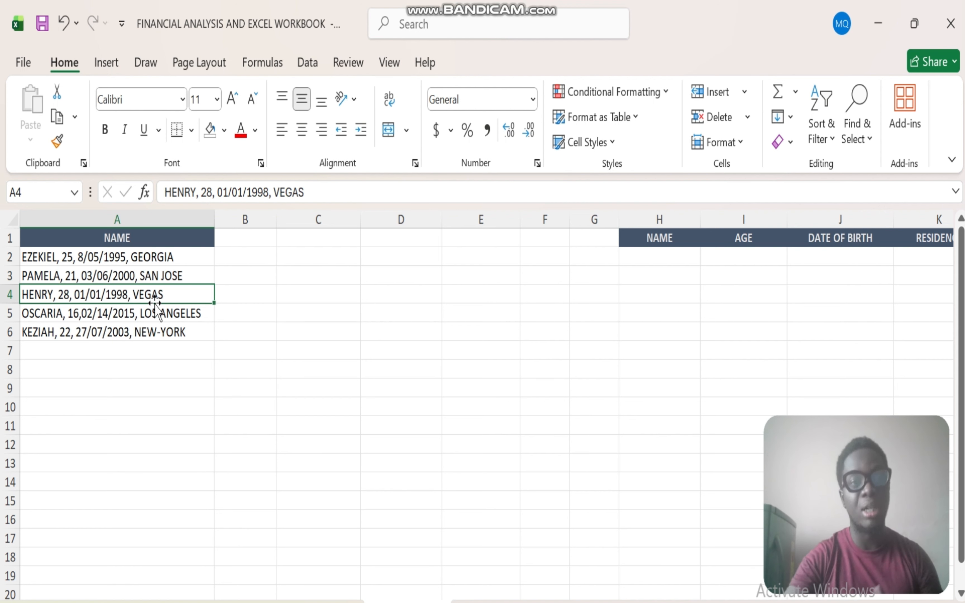
pyautogui.click(70, 261)
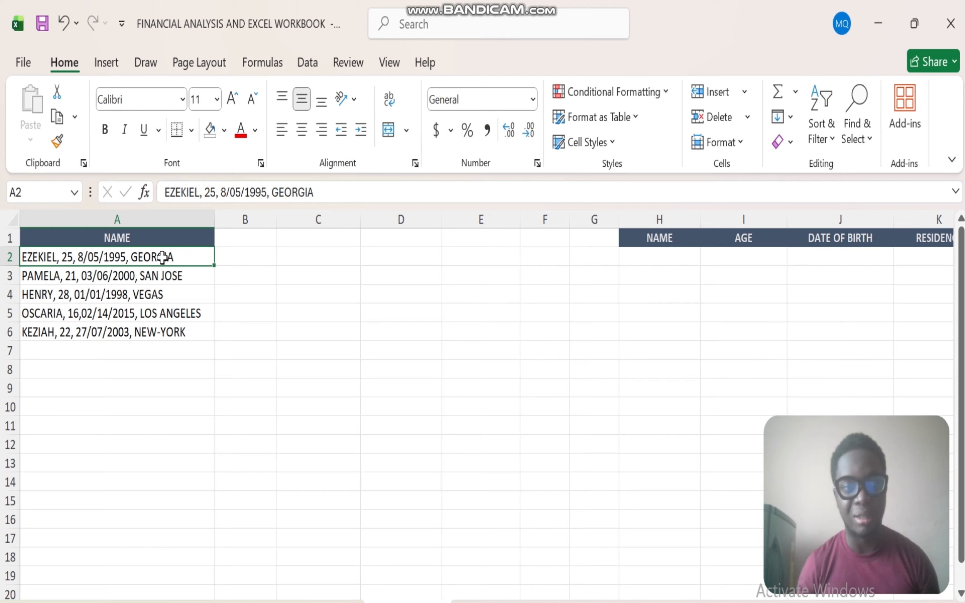
pyautogui.moveTo(136, 257); pyautogui.dragTo(131, 333)
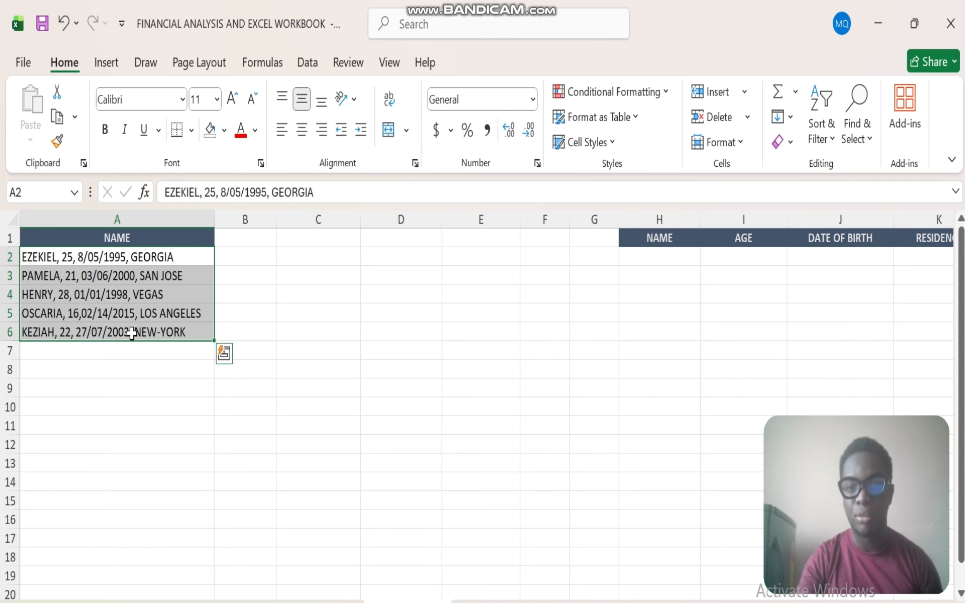
pyautogui.click(151, 257)
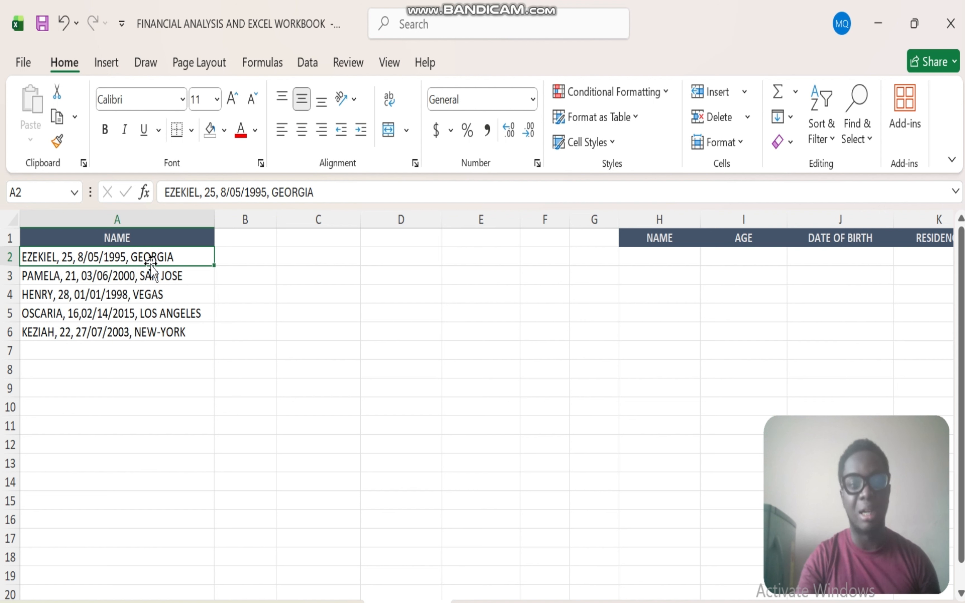
# Narrow columns A and B until the combined entries in column A overflow into the neighbouring cells.
pyautogui.moveTo(214, 219); pyautogui.dragTo(113, 231)
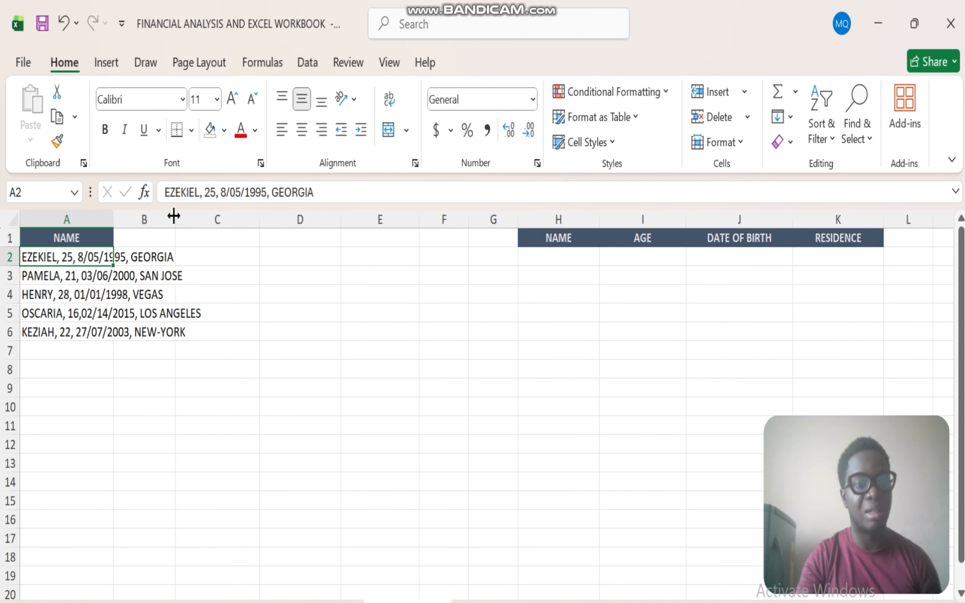
pyautogui.moveTo(174, 216); pyautogui.dragTo(82, 221)
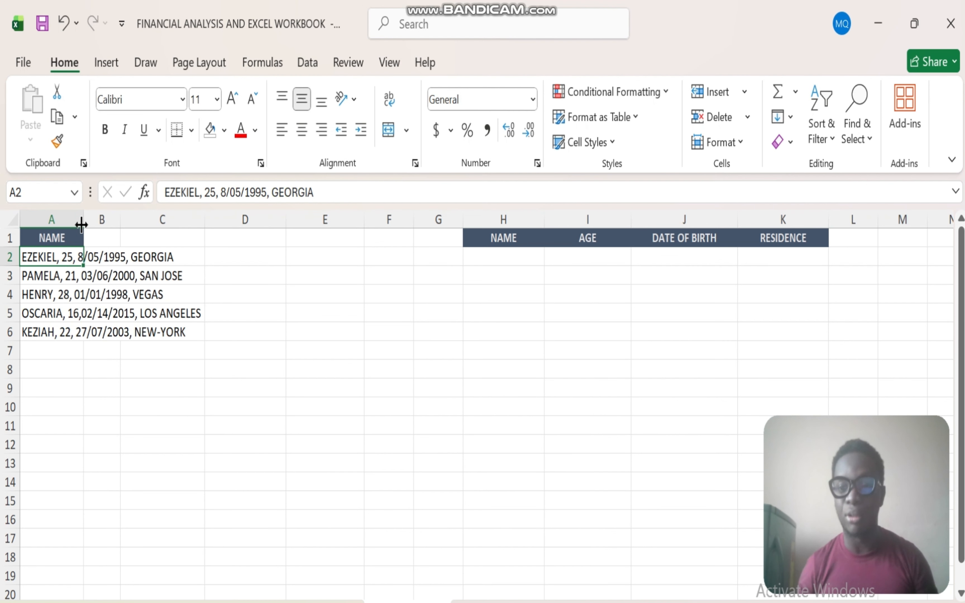
pyautogui.click(91, 373)
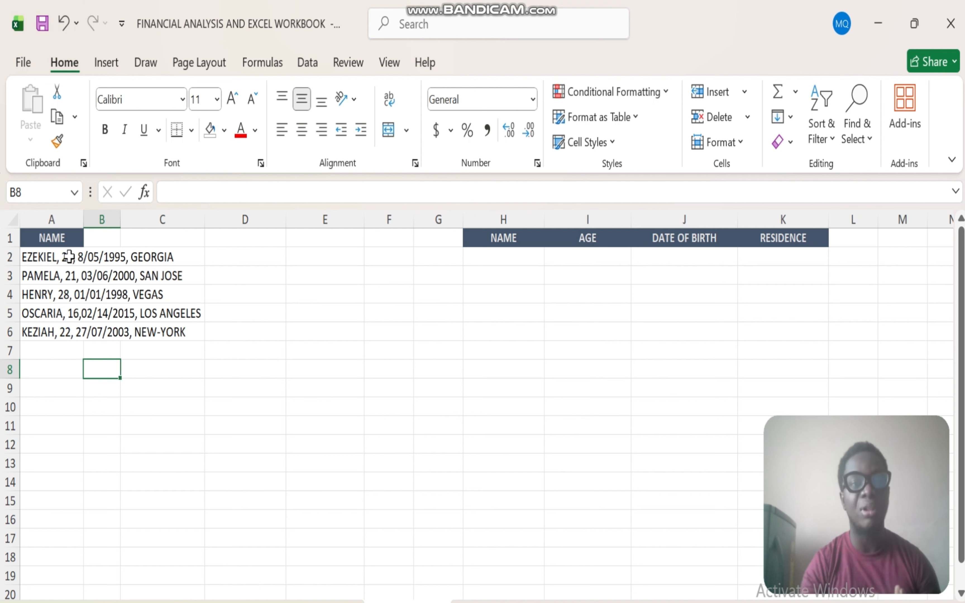
pyautogui.moveTo(68, 257); pyautogui.dragTo(150, 333)
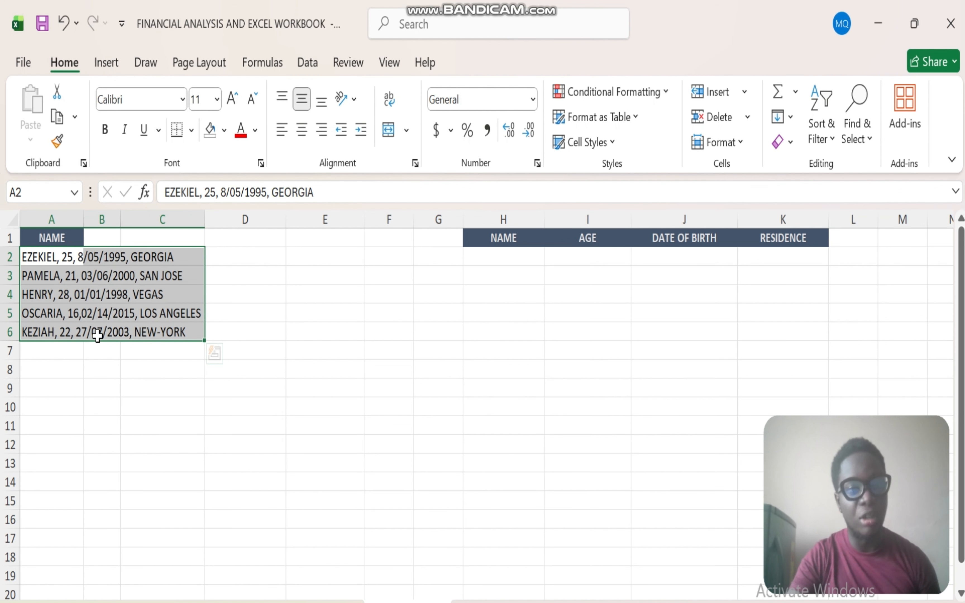
pyautogui.click(102, 367)
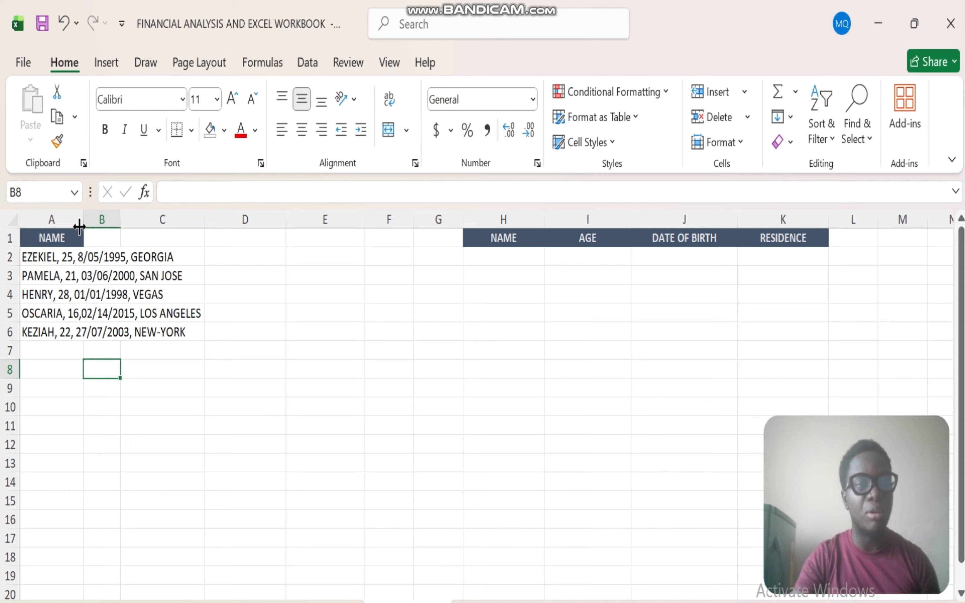
# Widen column A until its longest combined entry fits inside the column.
pyautogui.moveTo(83, 219); pyautogui.dragTo(215, 222)
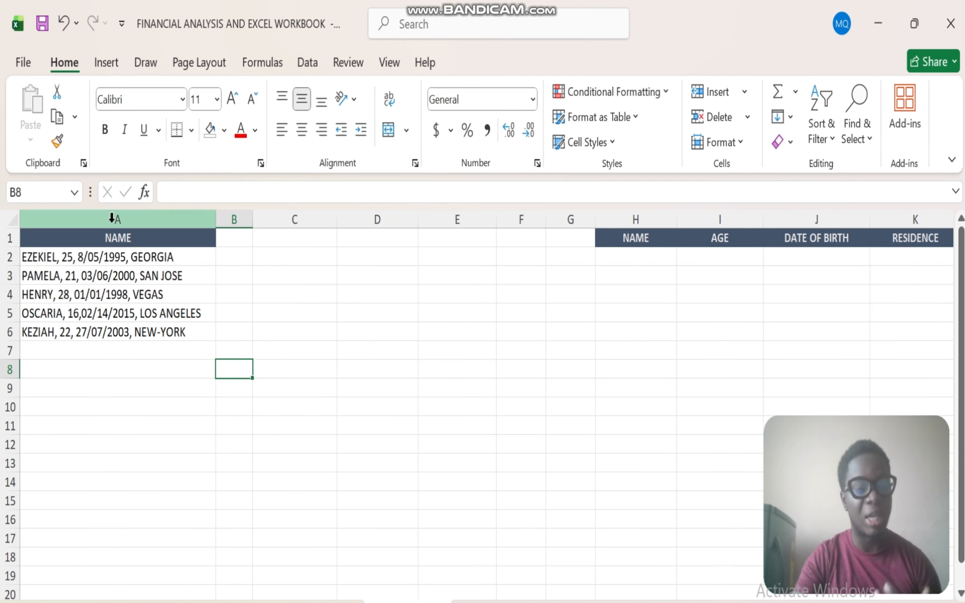
pyautogui.click(103, 255)
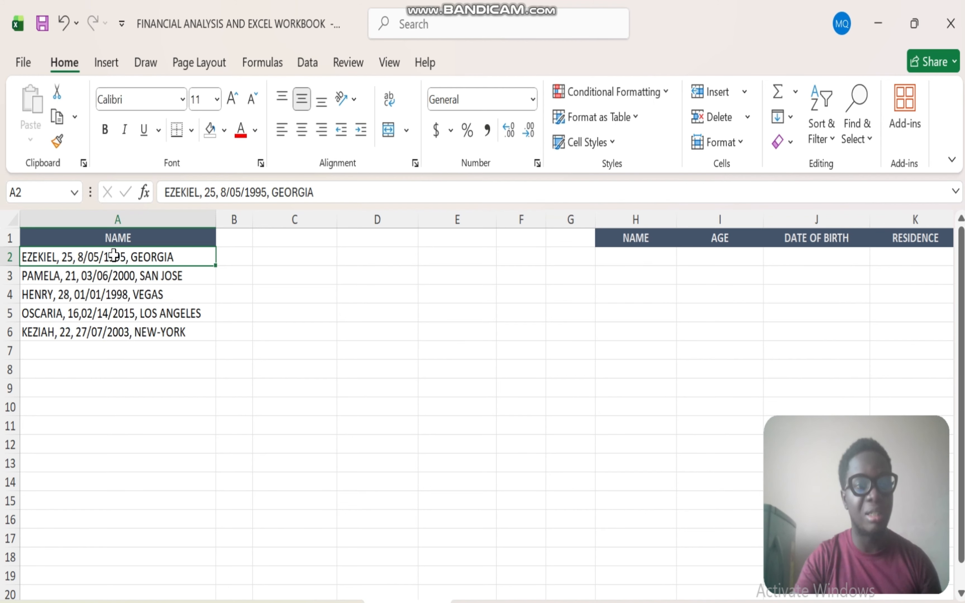
pyautogui.moveTo(146, 254); pyautogui.dragTo(149, 334)
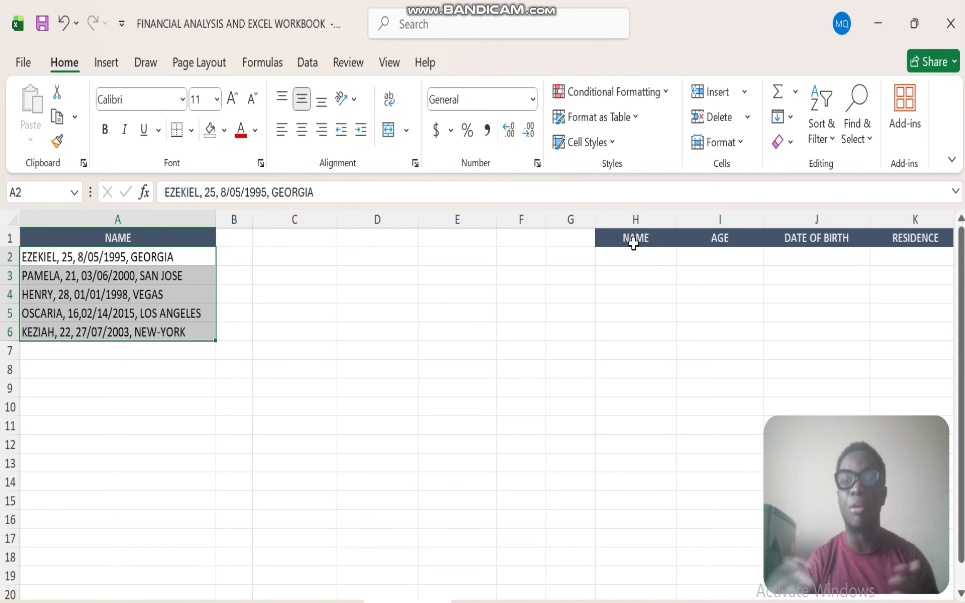
# Enter the headers Name, Age, Date of birth and Residence in cells H7 to K7.
pyautogui.click(627, 350)
pyautogui.write('Name')
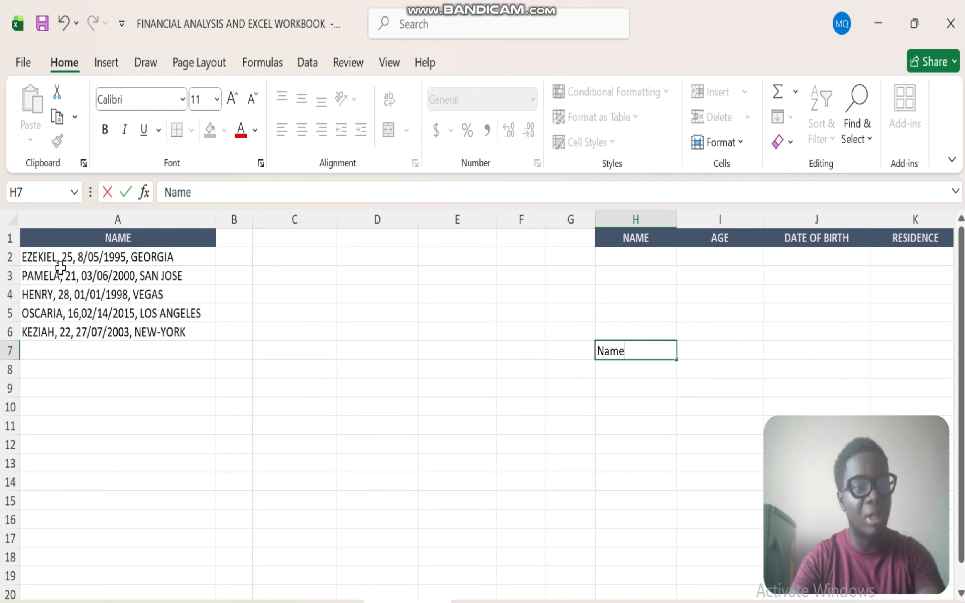
pyautogui.click(722, 354)
pyautogui.write('Age')
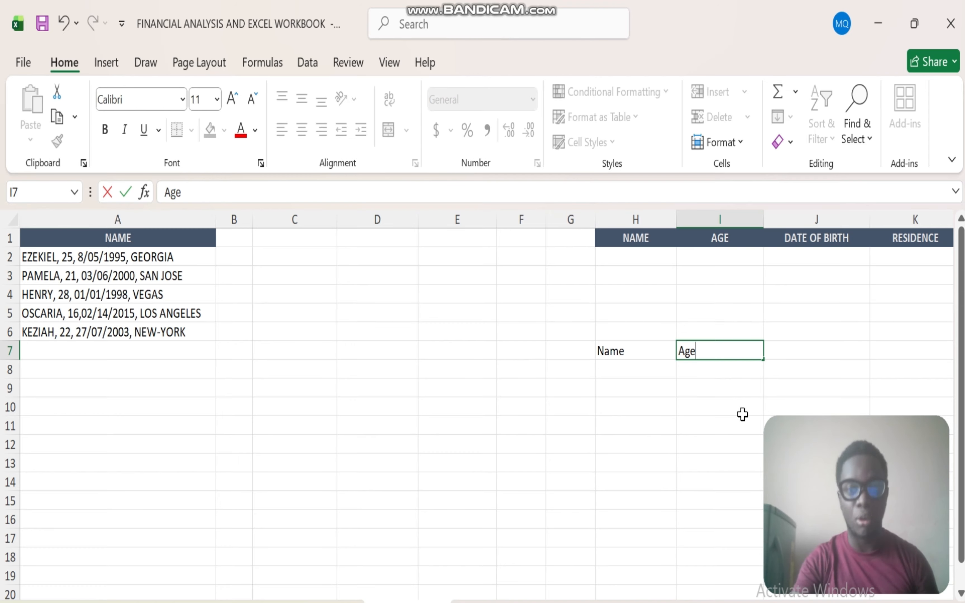
pyautogui.click(802, 349)
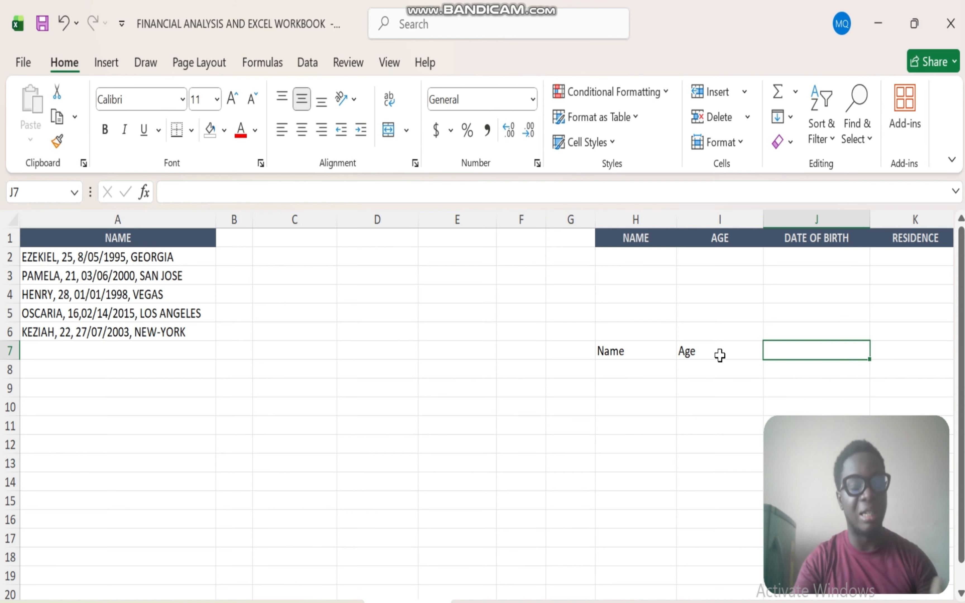
pyautogui.write('Date')
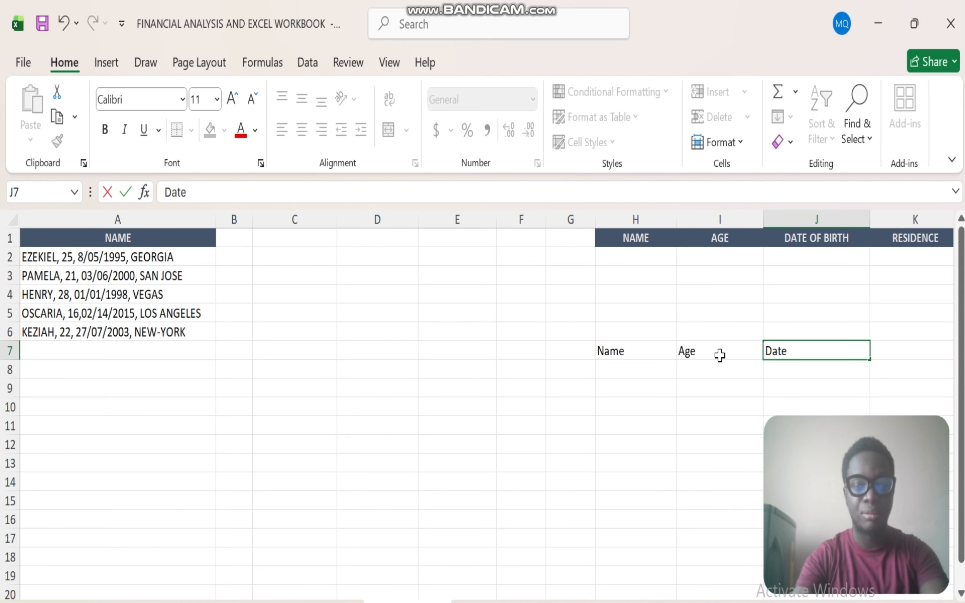
pyautogui.write(' of birth')
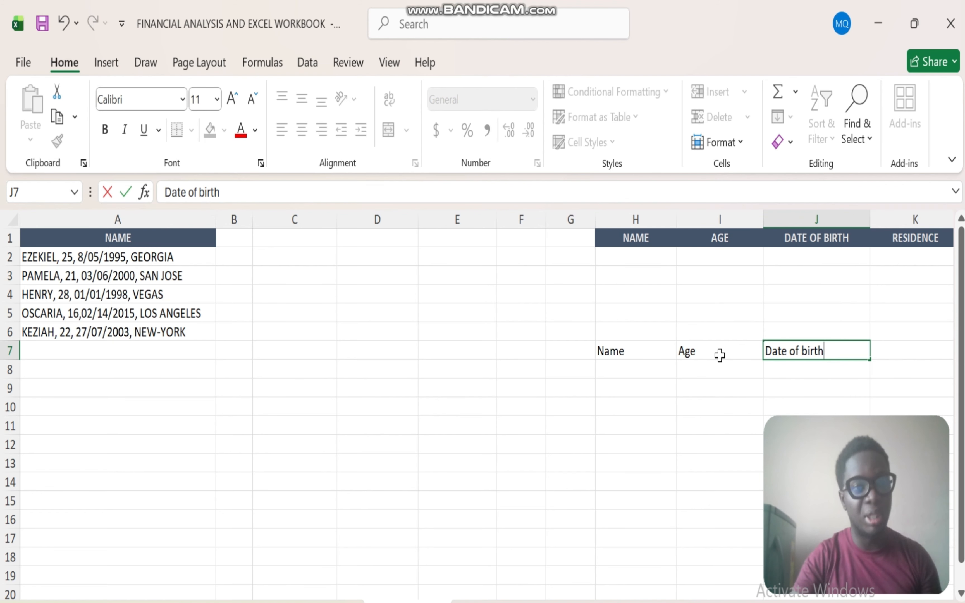
pyautogui.click(912, 351)
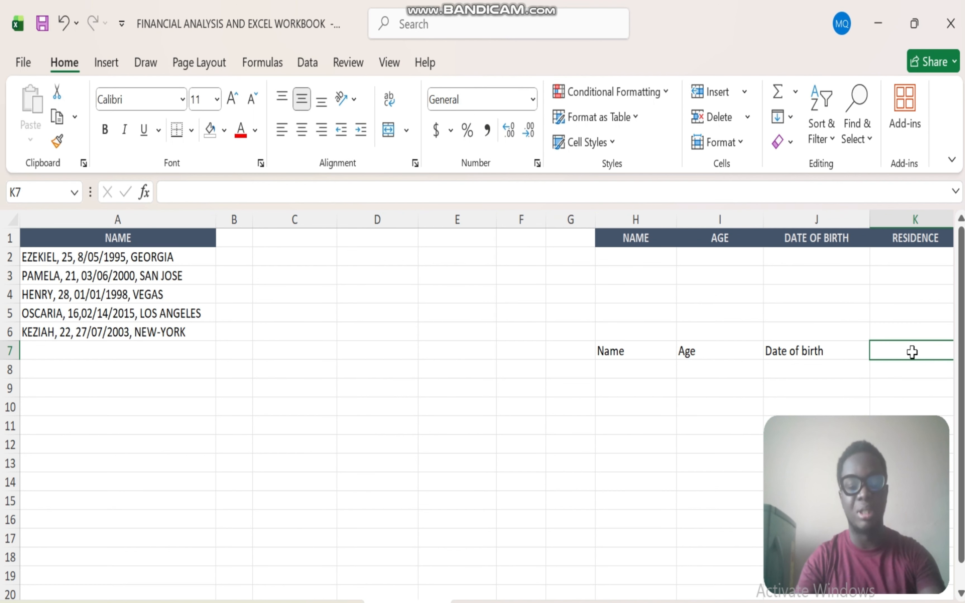
pyautogui.write('Residence')
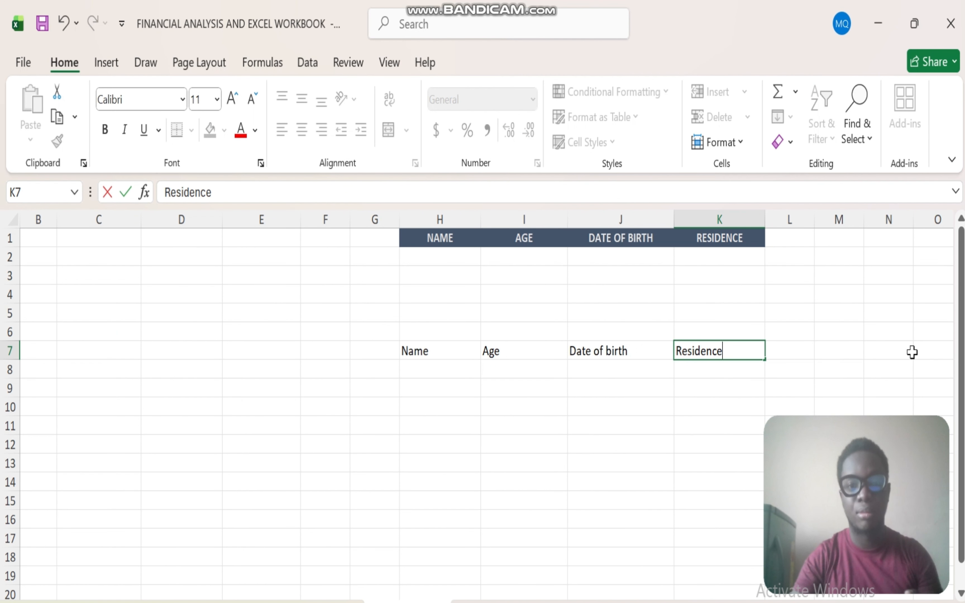
pyautogui.click(688, 447)
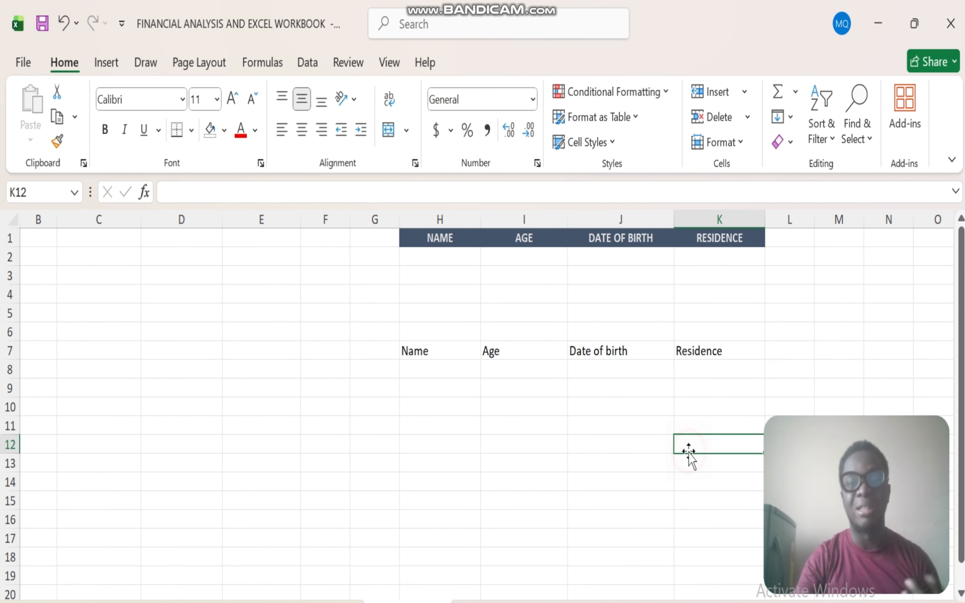
# Make the headers in H7:K7 bold and fill their cells with the dark blue-gray theme colour.
pyautogui.click(412, 350)
pyautogui.moveTo(412, 350); pyautogui.dragTo(739, 346)
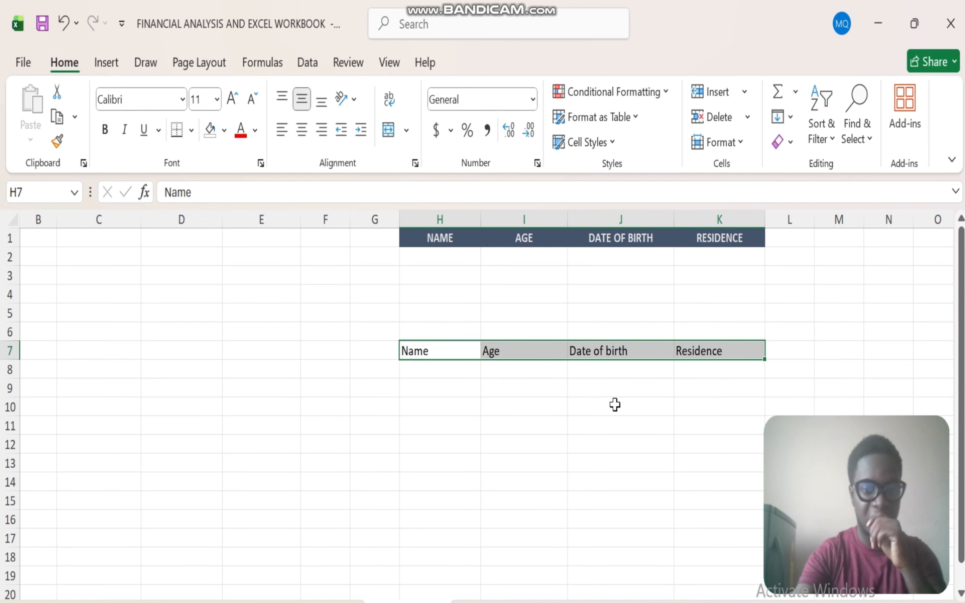
pyautogui.click(105, 129)
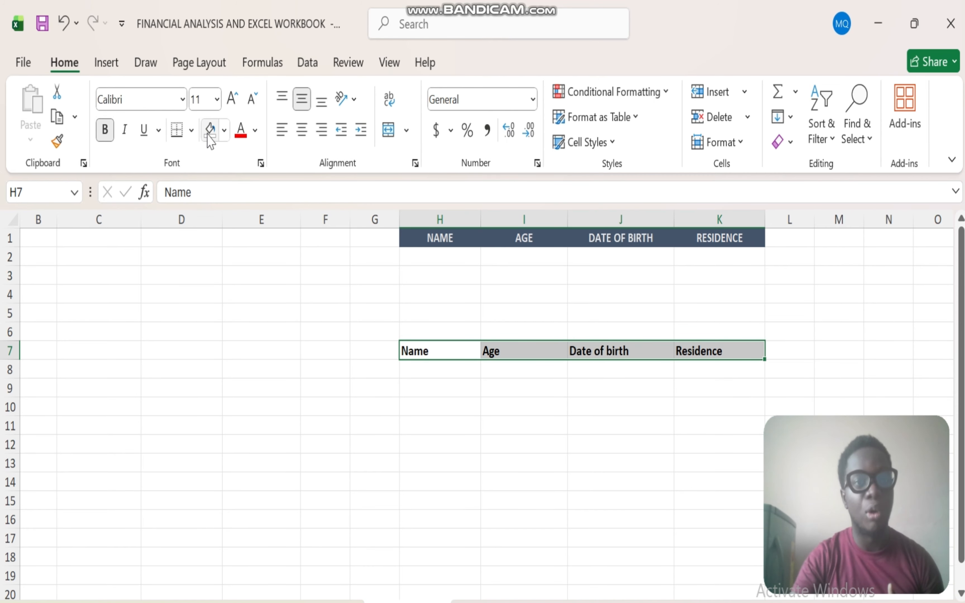
pyautogui.click(224, 130)
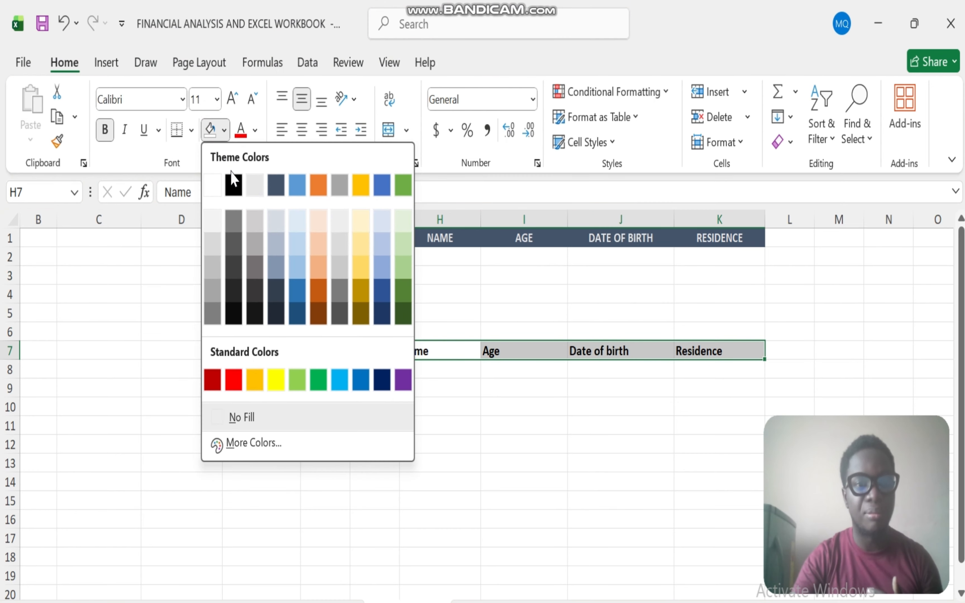
pyautogui.click(276, 185)
# Delete the header text in H7:K7 and set those cells to No Fill.
pyautogui.press('Delete')
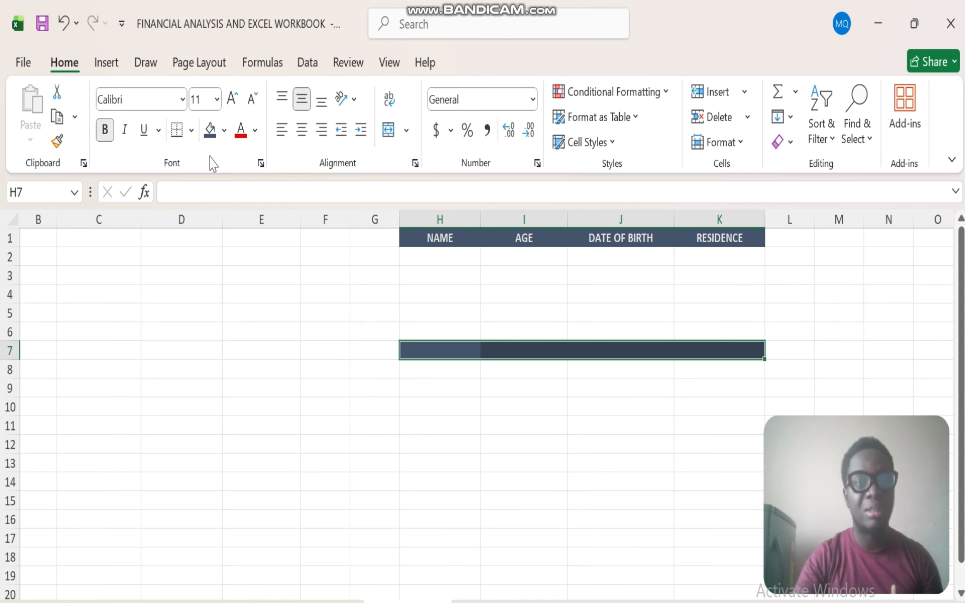
pyautogui.click(224, 131)
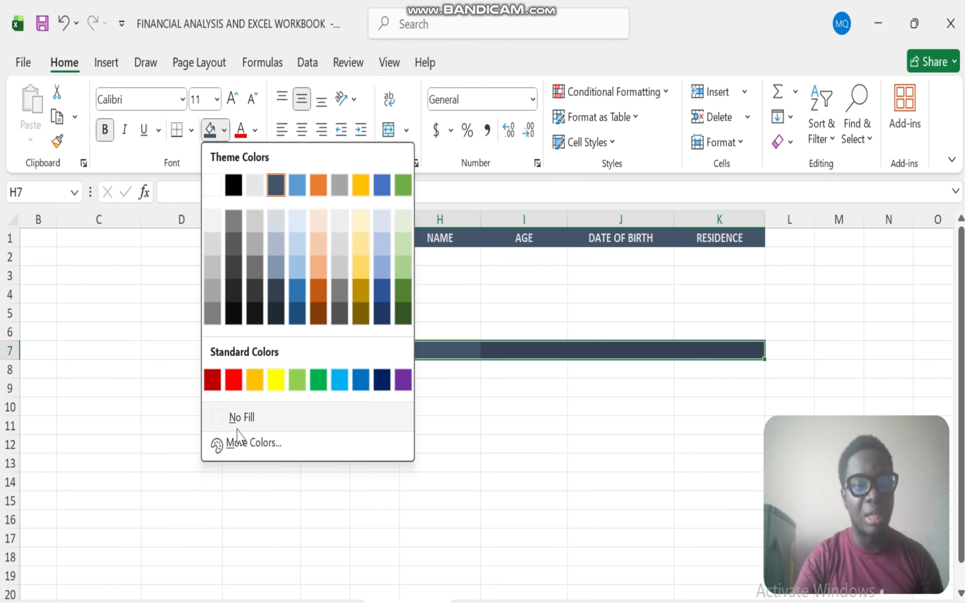
pyautogui.click(241, 418)
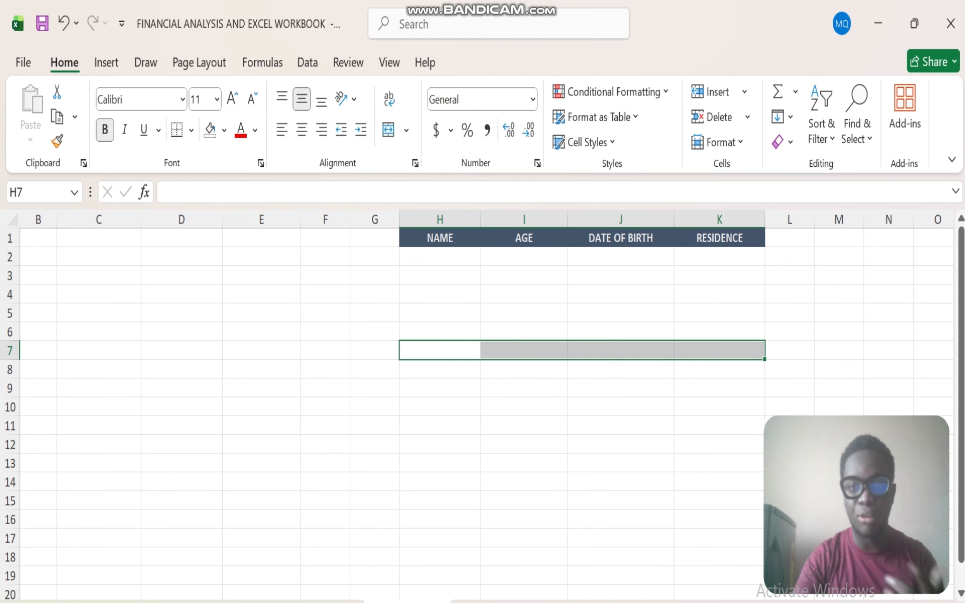
pyautogui.hscroll(-2, 701, 594)
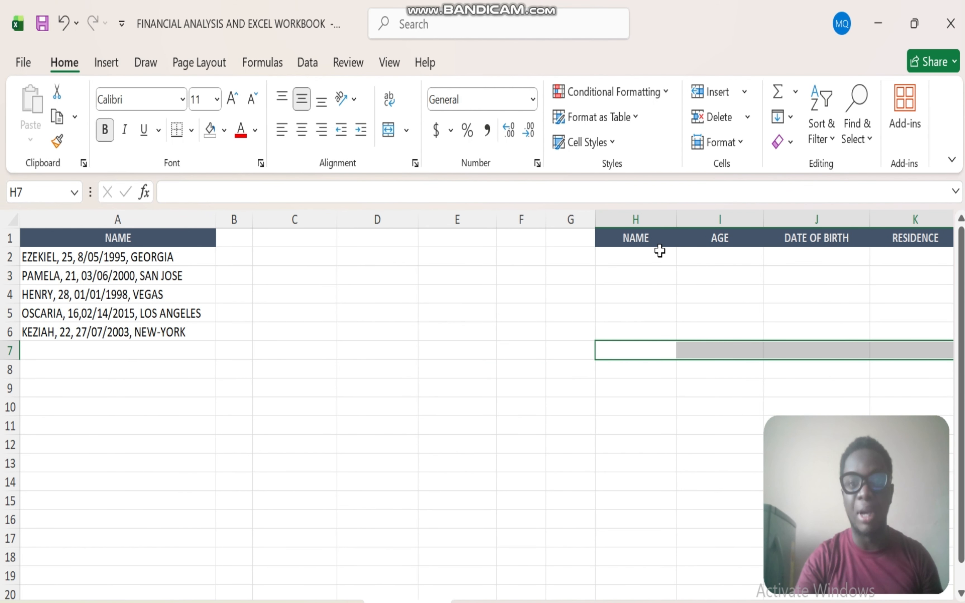
pyautogui.click(146, 257)
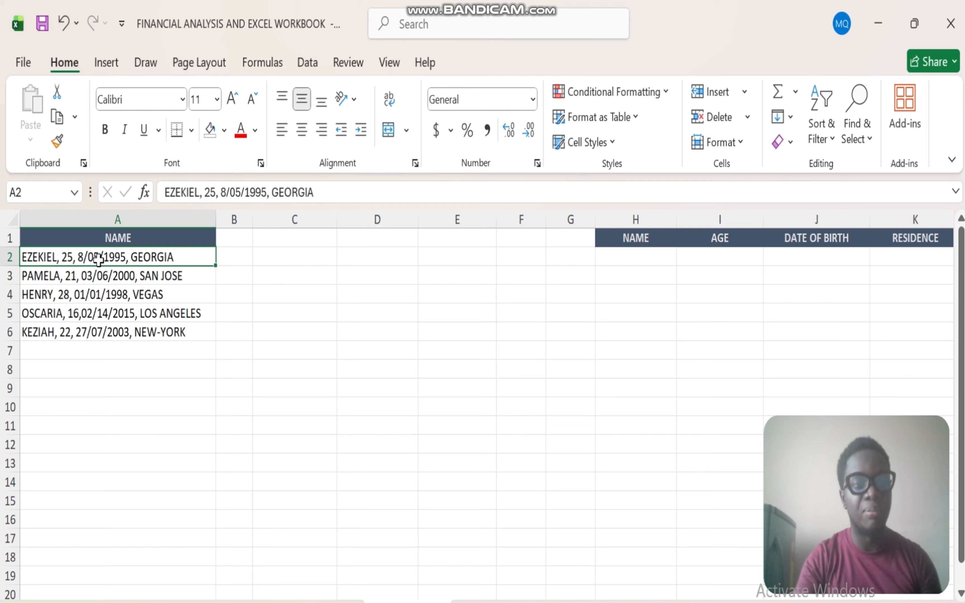
pyautogui.moveTo(99, 255); pyautogui.dragTo(141, 336)
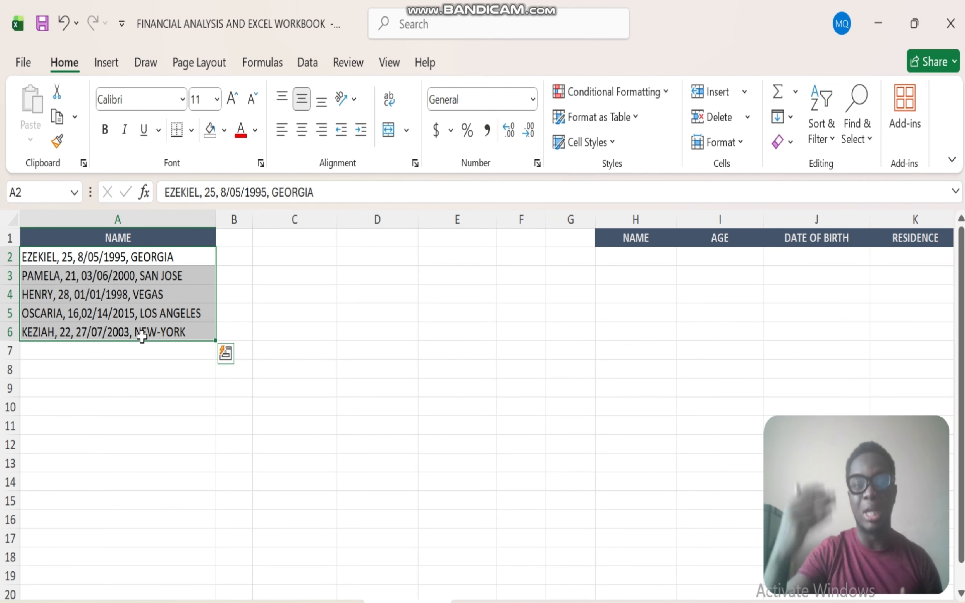
pyautogui.click(133, 255)
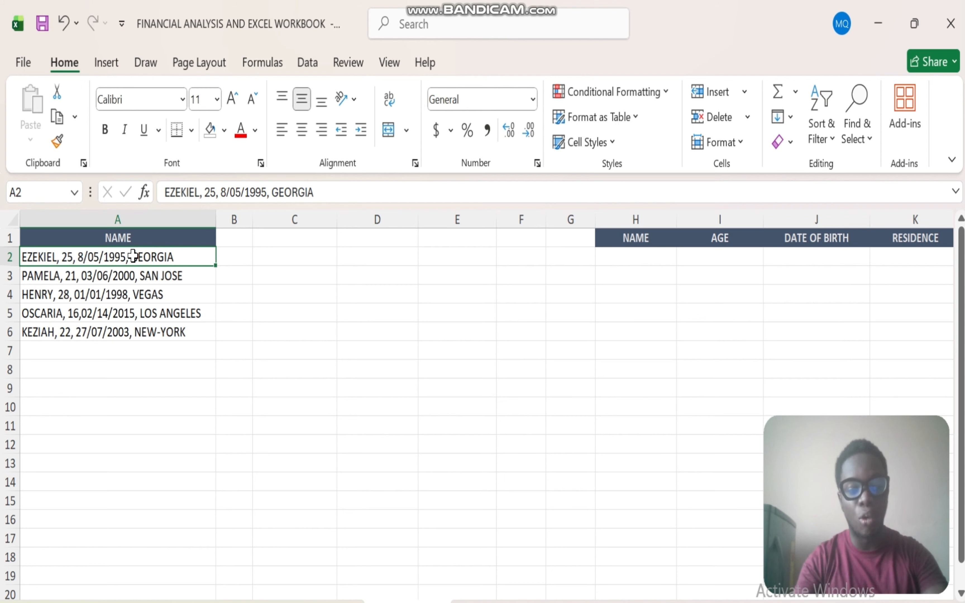
pyautogui.hotkey('ctrl', 'shift', 'Down')
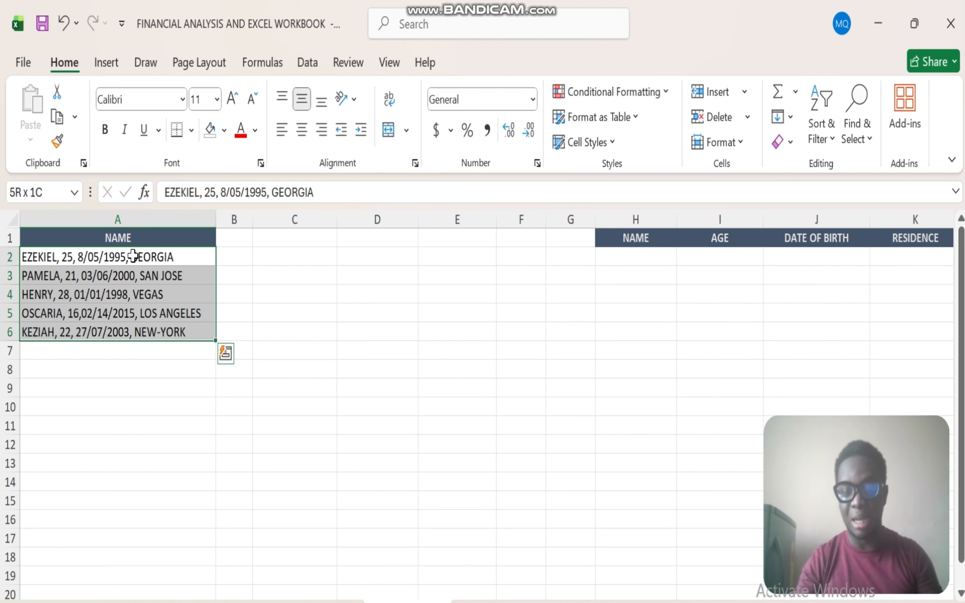
pyautogui.click(121, 349)
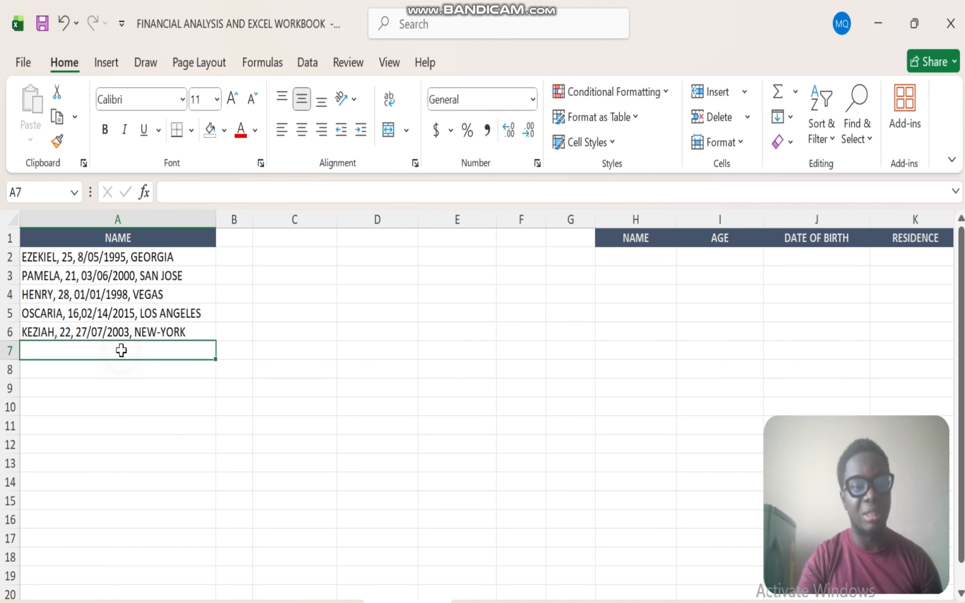
# Start Text to Columns on the combined entries in A2:A6 with Delimited as the original data type.
pyautogui.click(94, 257)
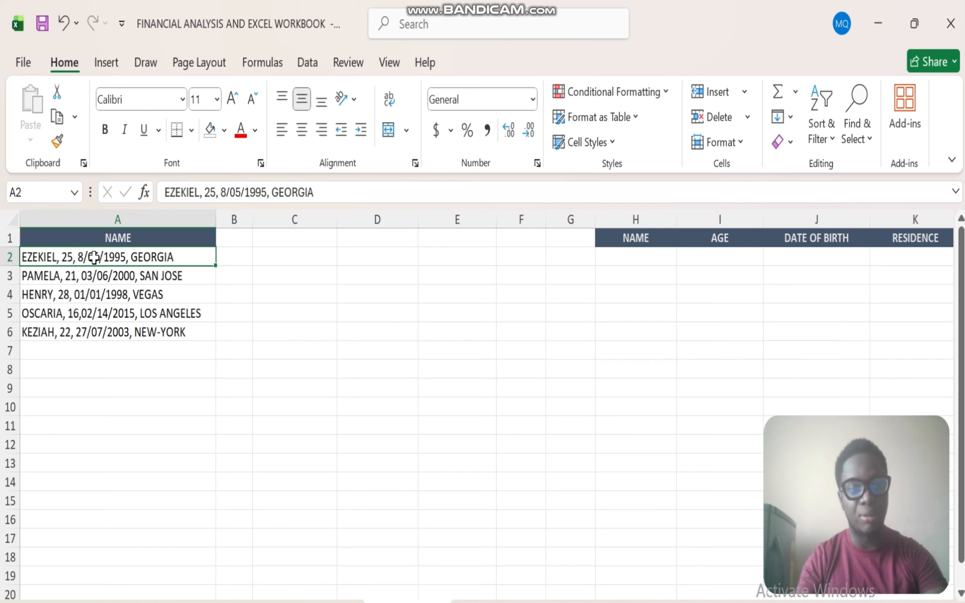
pyautogui.hotkey('ctrl', 'shift', 'Down')
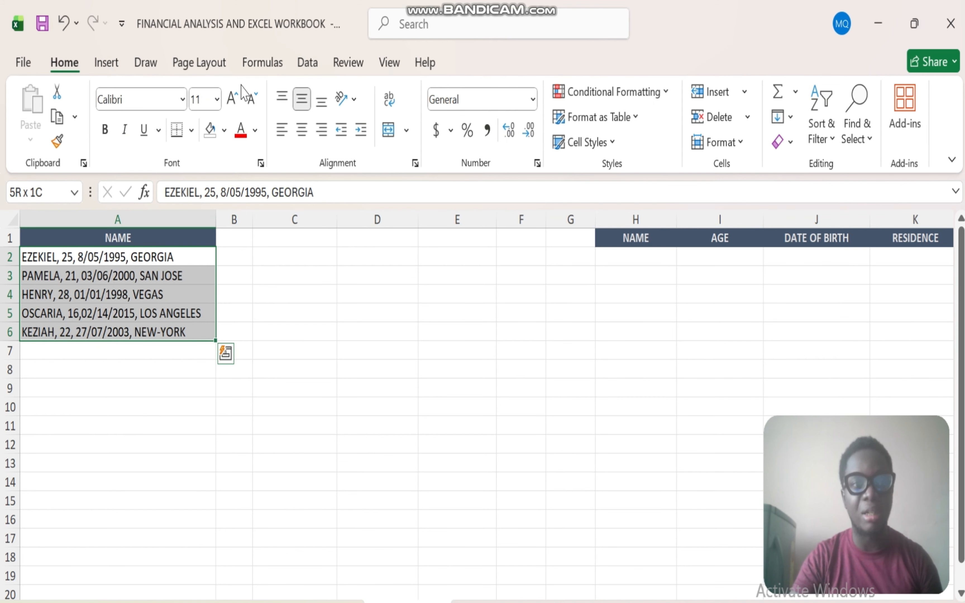
pyautogui.click(307, 64)
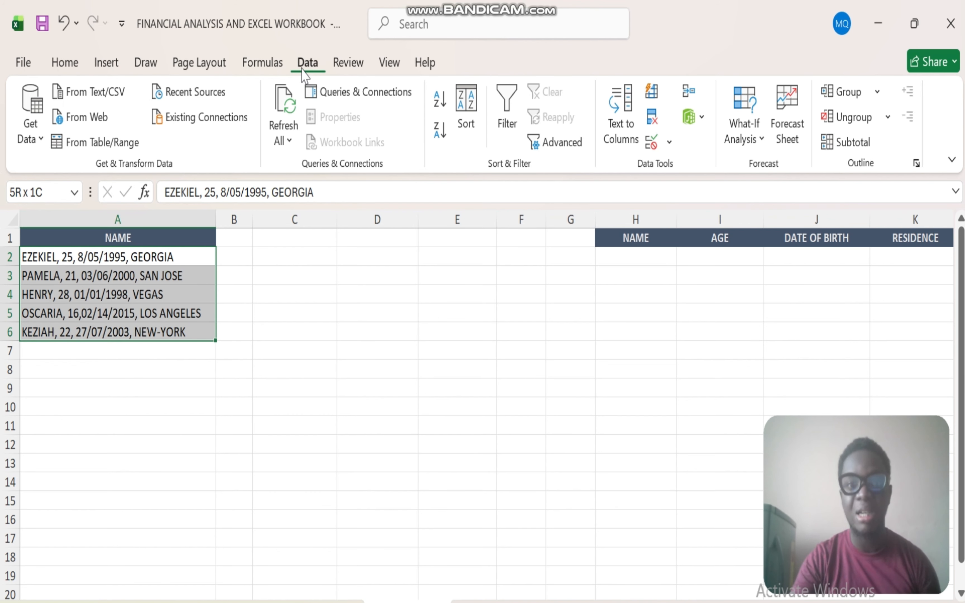
pyautogui.click(616, 127)
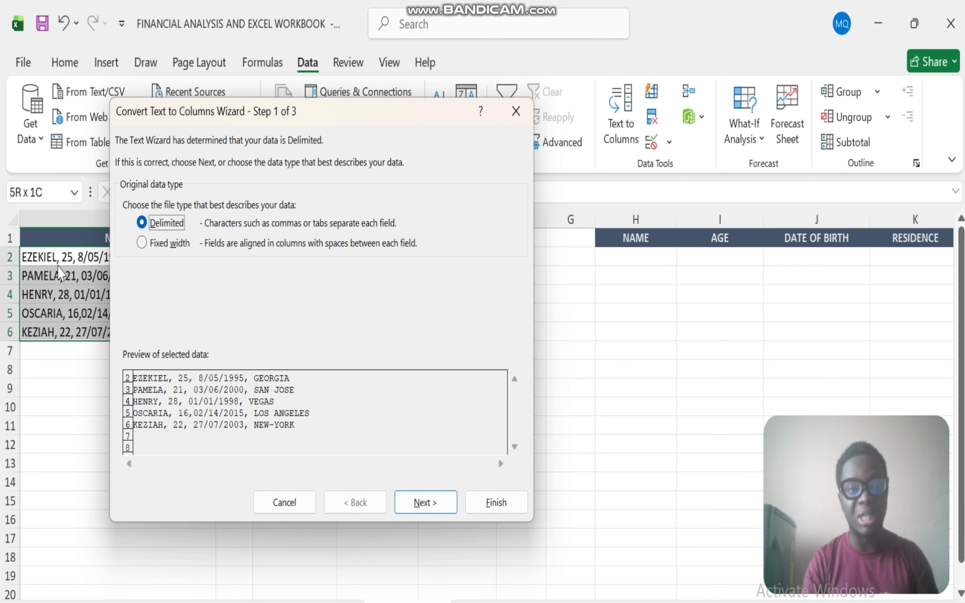
pyautogui.moveTo(392, 110); pyautogui.dragTo(566, 234)
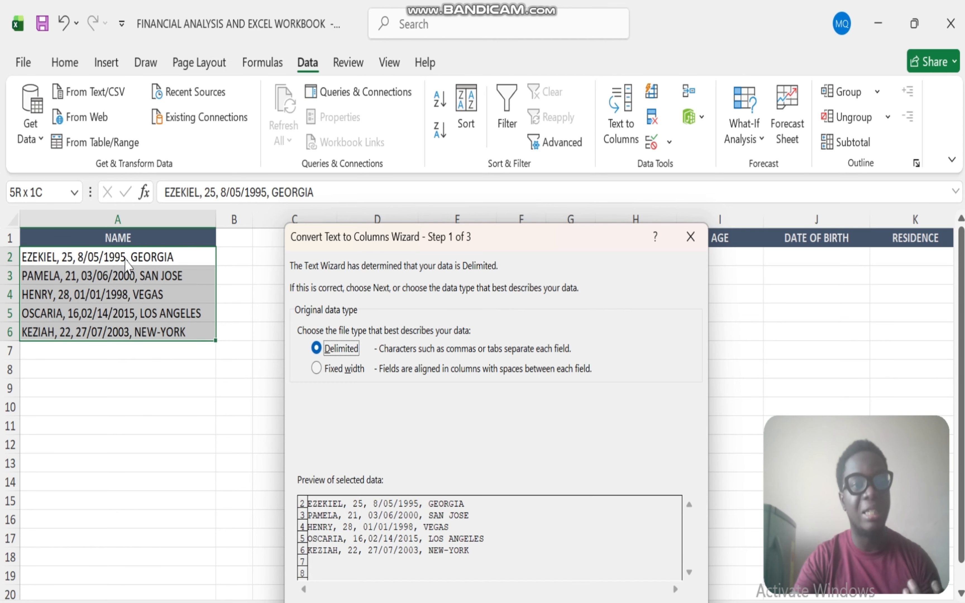
pyautogui.click(537, 250)
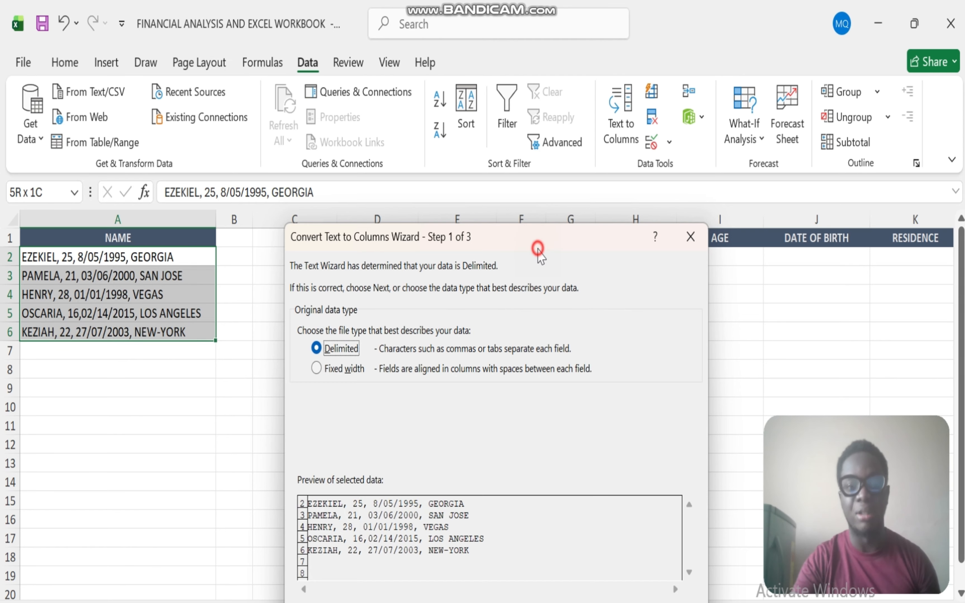
pyautogui.moveTo(537, 249); pyautogui.dragTo(459, 108)
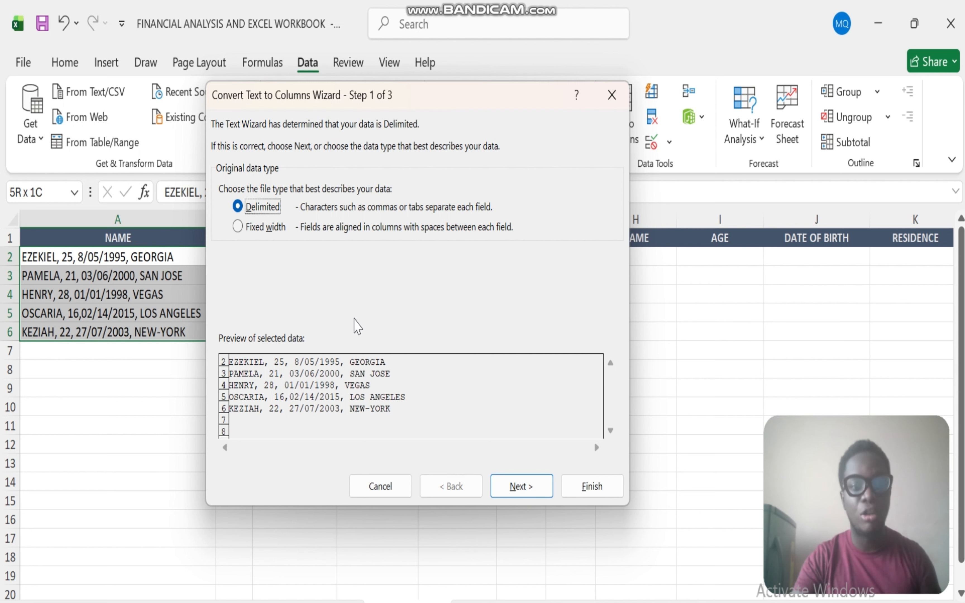
pyautogui.click(517, 485)
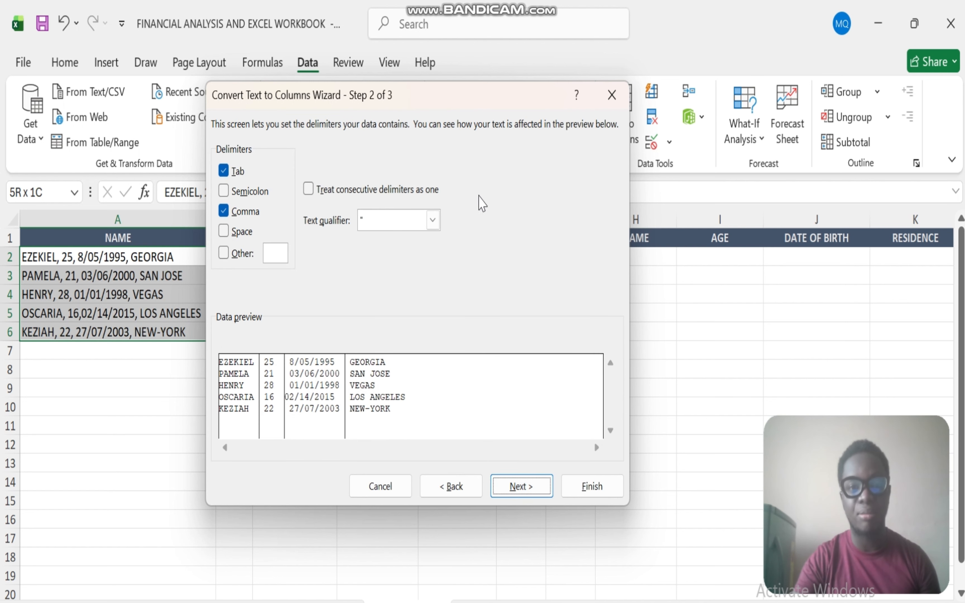
# Turn off the Tab and Comma delimiters and set a comma as the custom Other delimiter.
pyautogui.moveTo(457, 104); pyautogui.dragTo(333, 82)
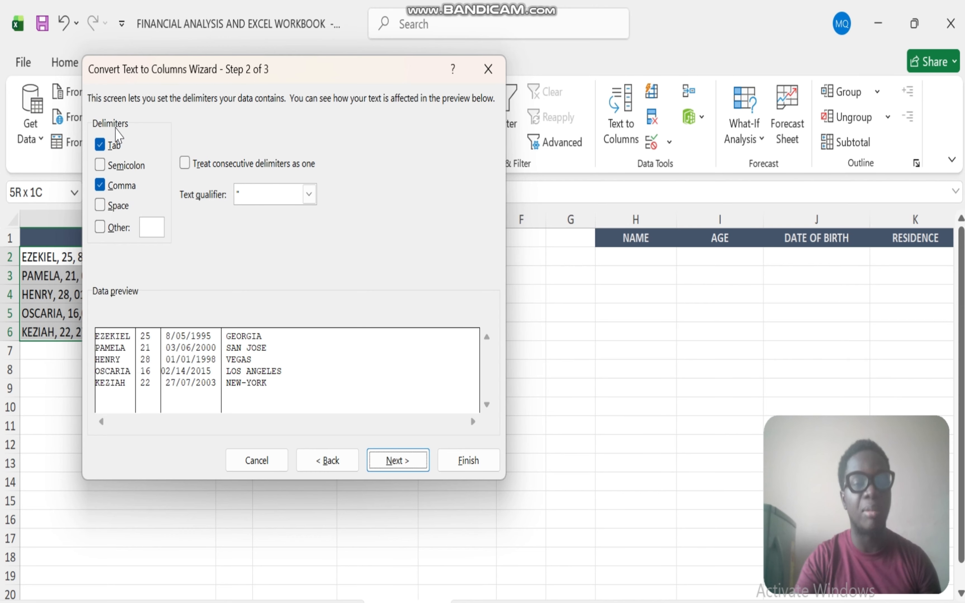
pyautogui.click(100, 145)
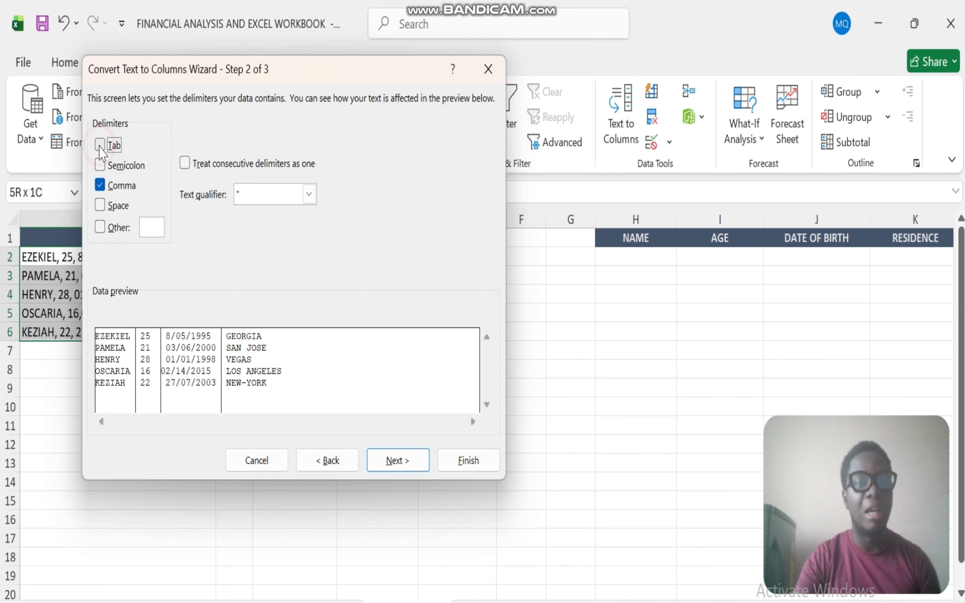
pyautogui.click(100, 186)
pyautogui.click(146, 226)
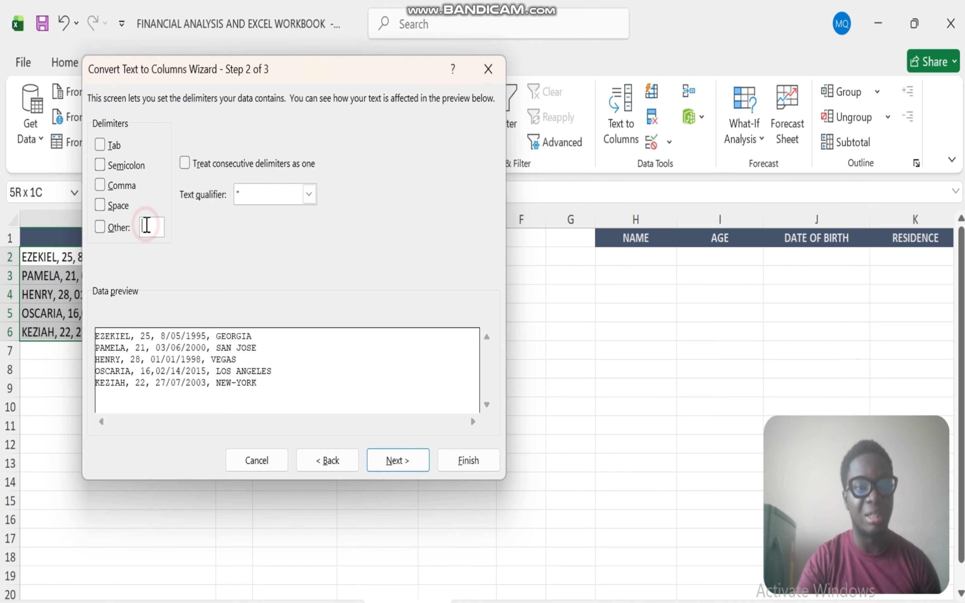
pyautogui.write(',')
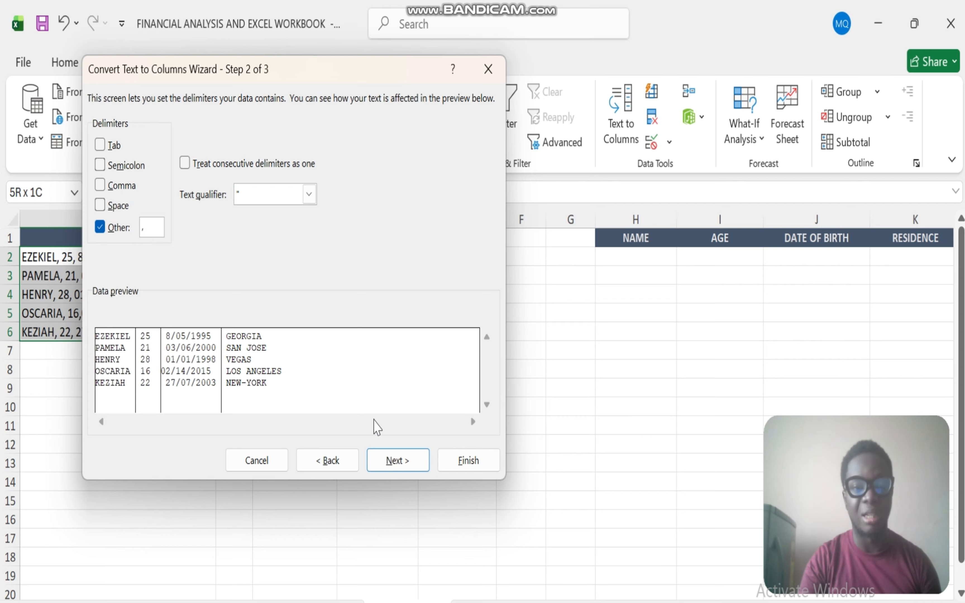
pyautogui.click(399, 460)
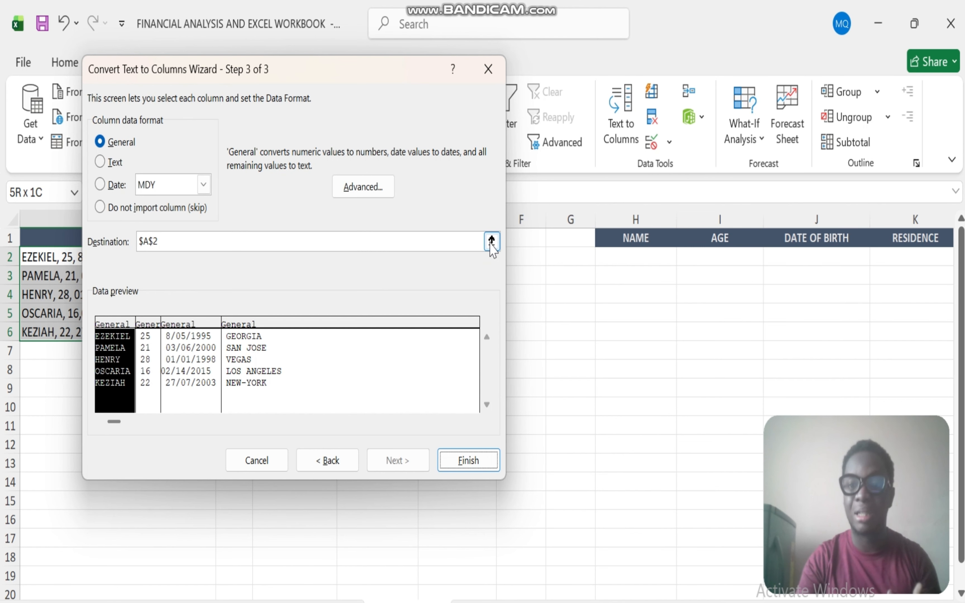
# Set the destination of the split data to cell H2 and complete the conversion.
pyautogui.click(491, 241)
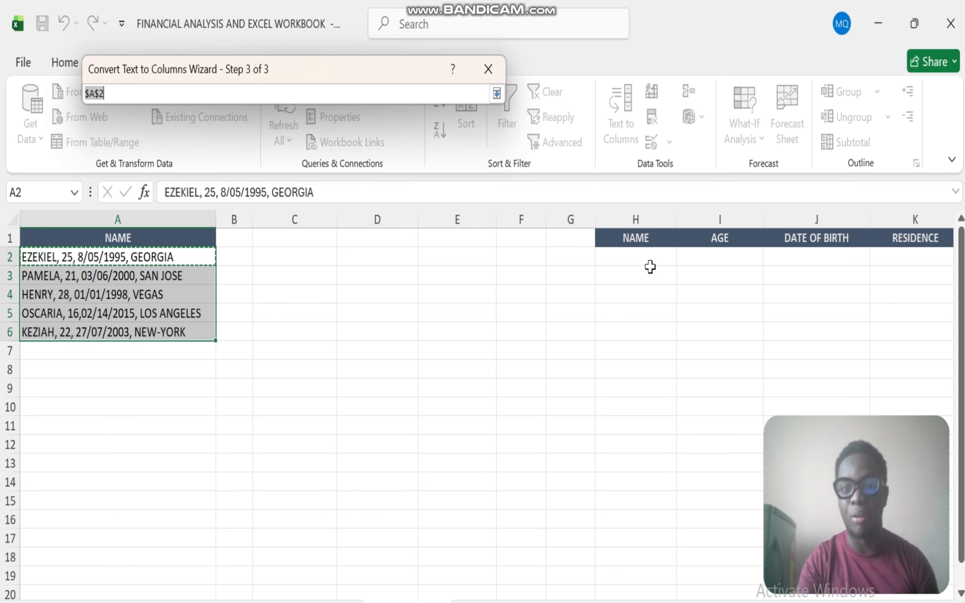
pyautogui.click(630, 257)
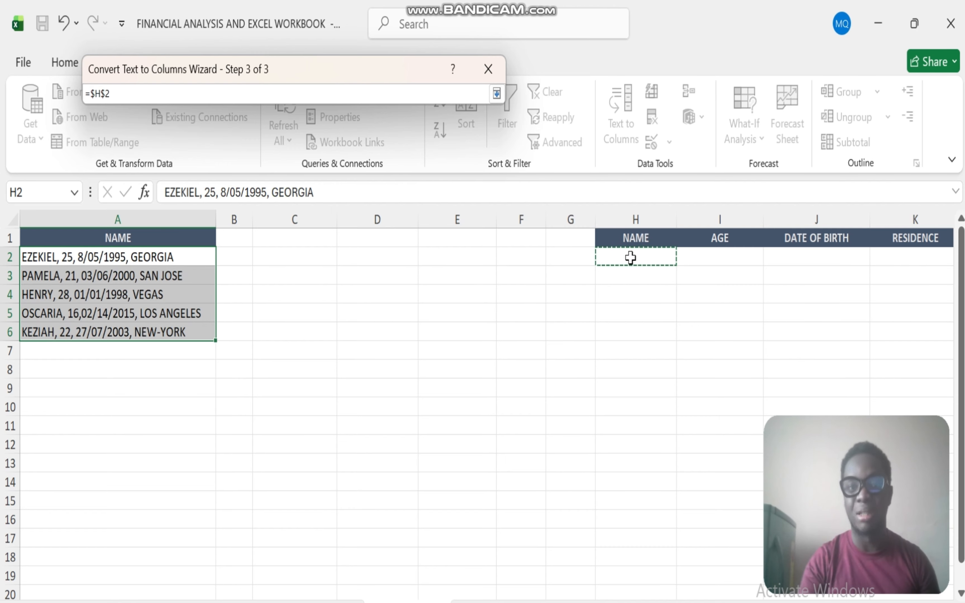
pyautogui.click(496, 94)
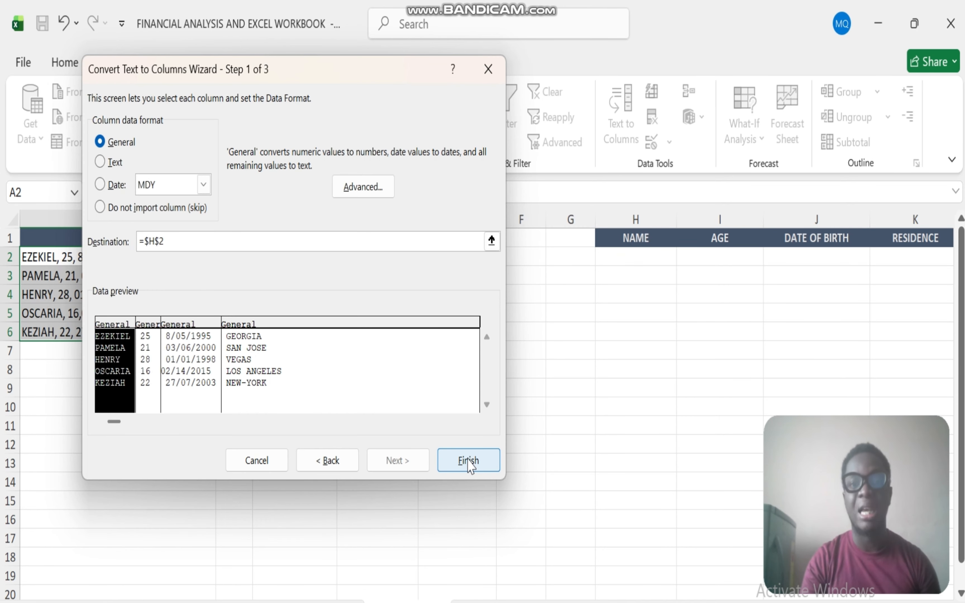
pyautogui.click(468, 461)
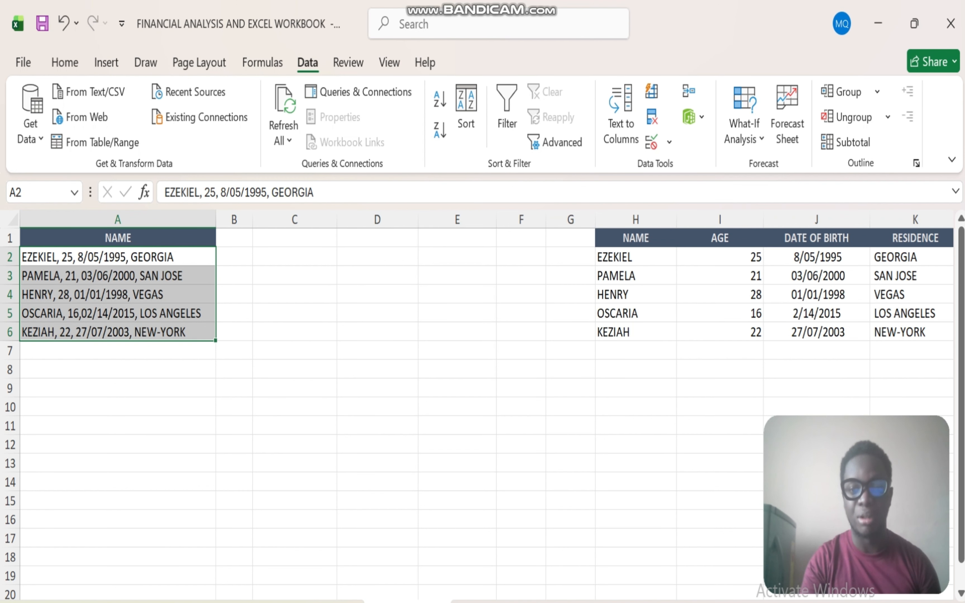
# Change the font of the split data in H2:K6 to Times New Roman.
pyautogui.hscroll(2, 479, 399)
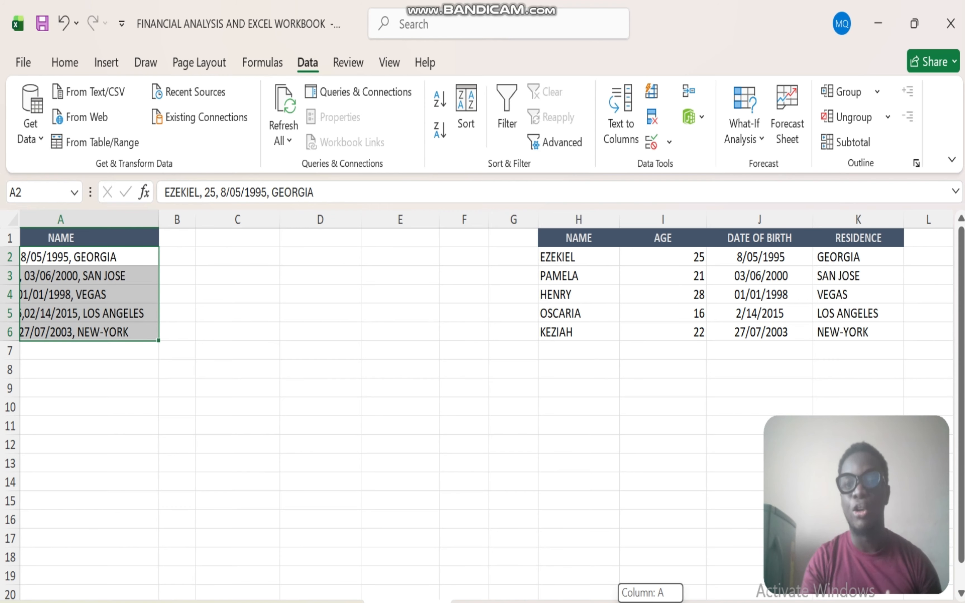
pyautogui.moveTo(555, 260); pyautogui.dragTo(844, 334)
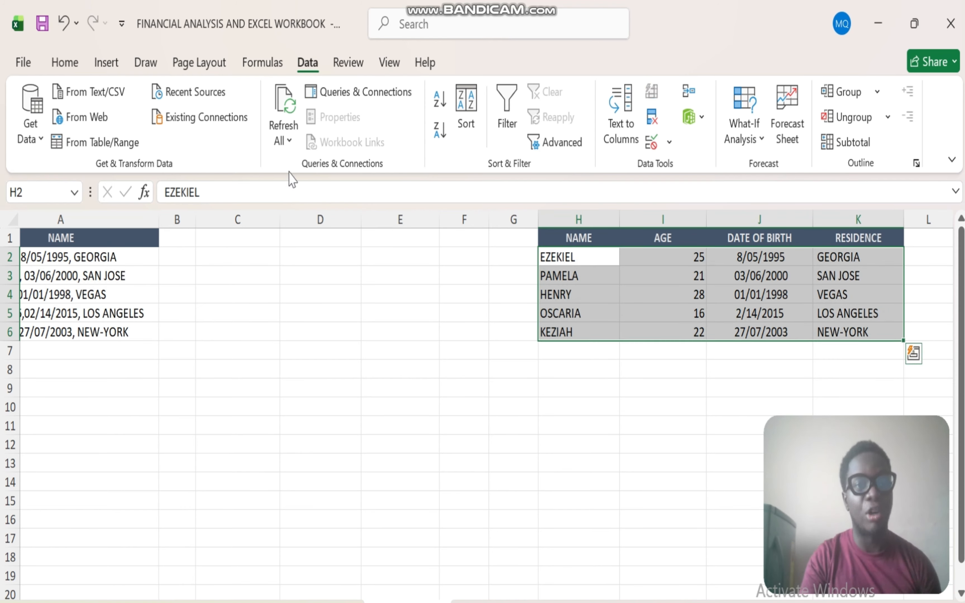
pyautogui.click(69, 62)
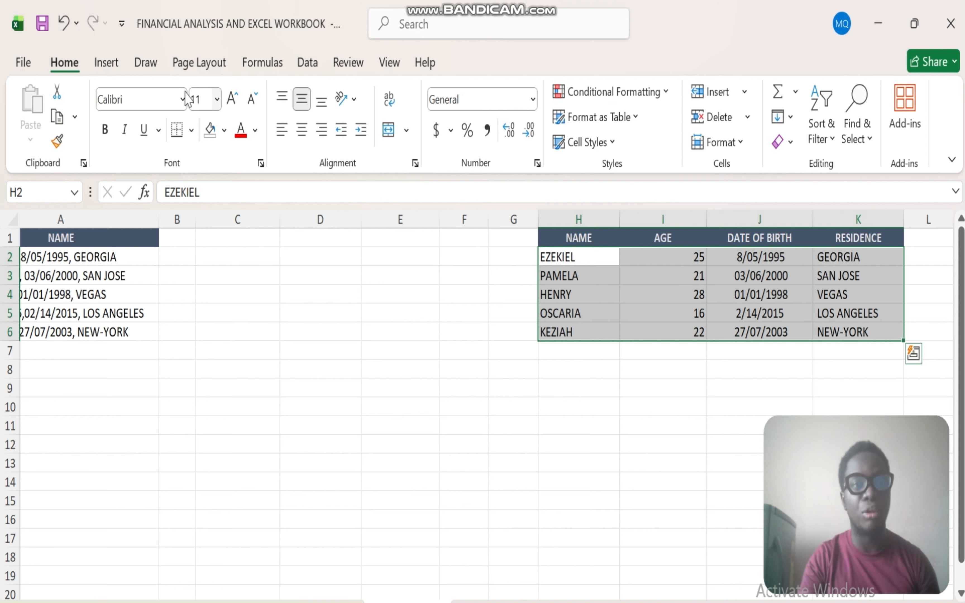
pyautogui.click(183, 100)
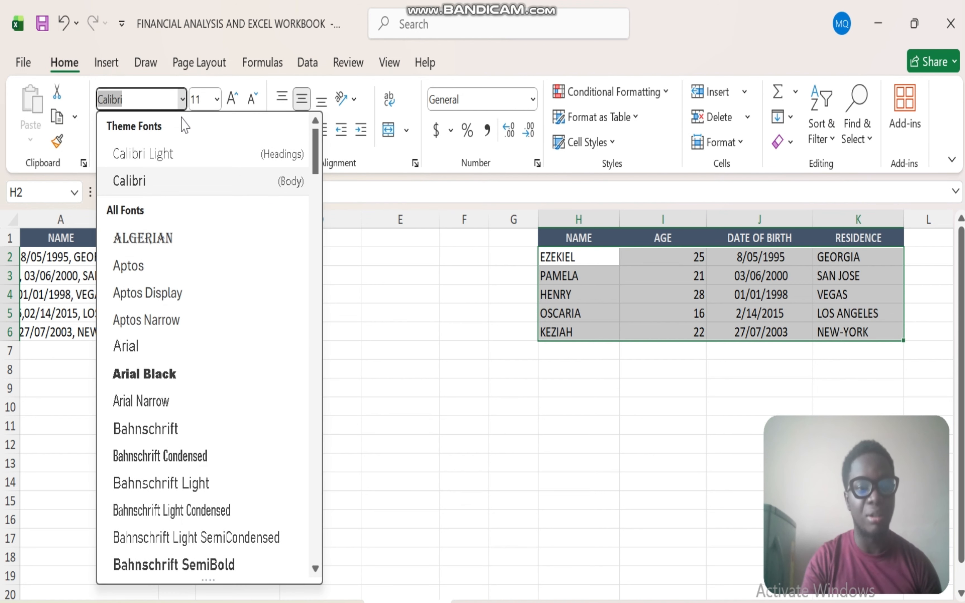
pyautogui.write('Times New Roman')
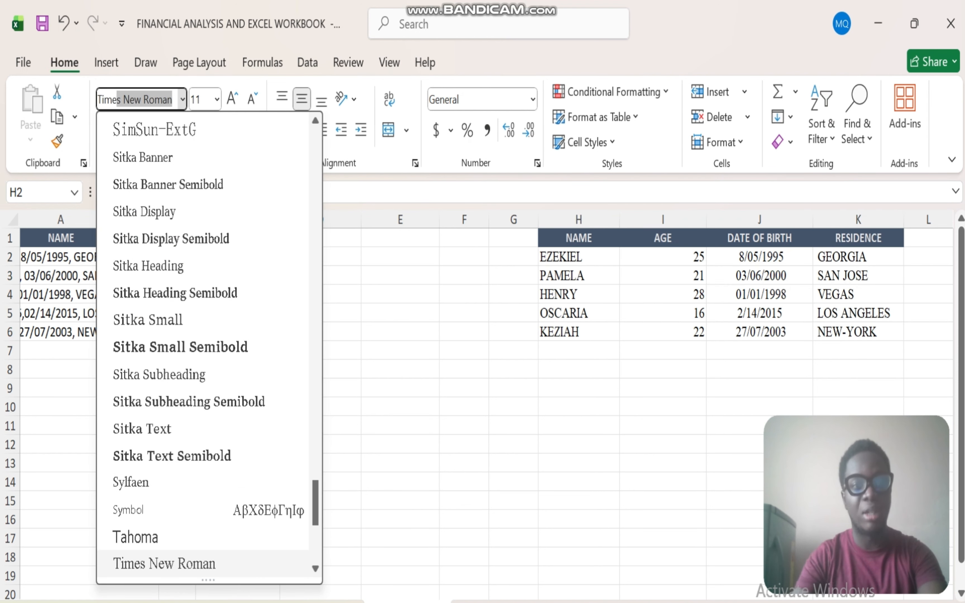
pyautogui.click(185, 568)
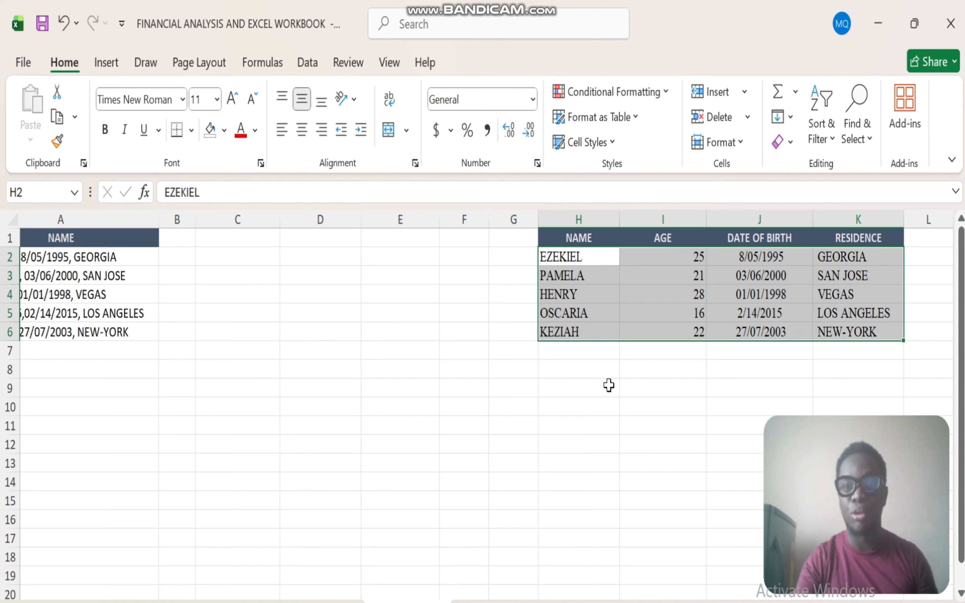
pyautogui.click(672, 346)
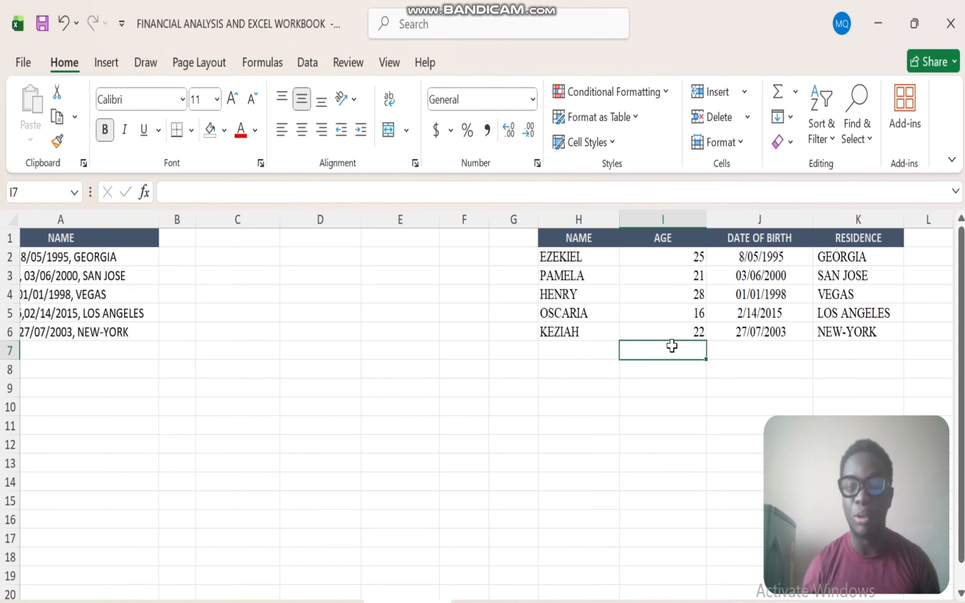
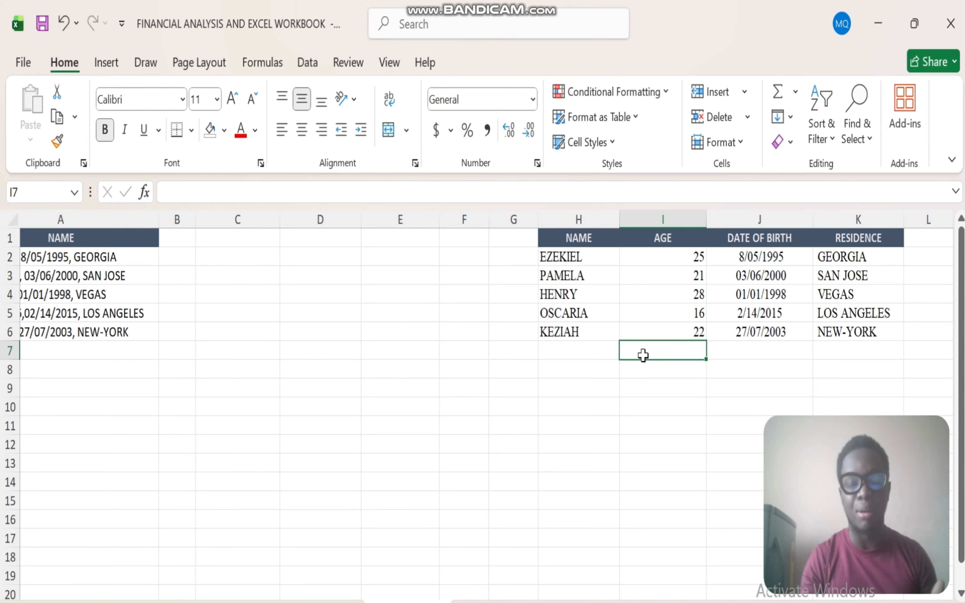
# Copy the headers from H1:K1 to C1:F1 and widen column F to give the Residence header more room.
pyautogui.hscroll(-2, 486, 415)
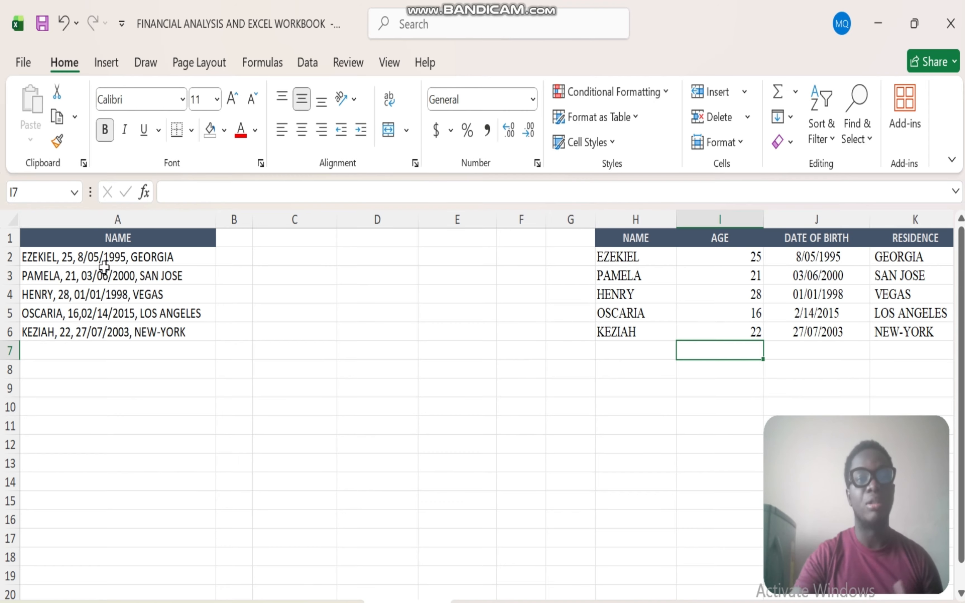
pyautogui.click(292, 239)
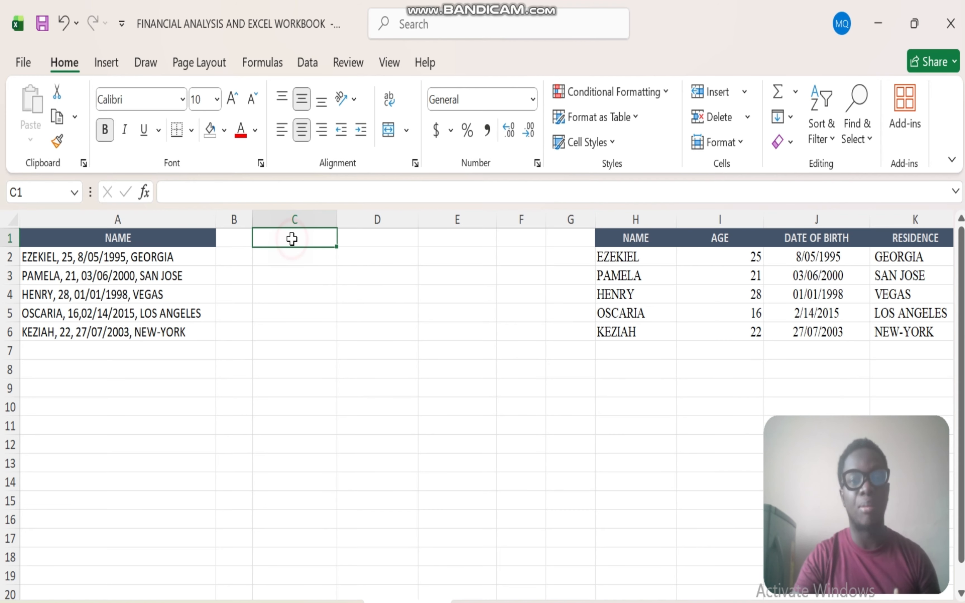
pyautogui.moveTo(622, 237); pyautogui.dragTo(735, 239)
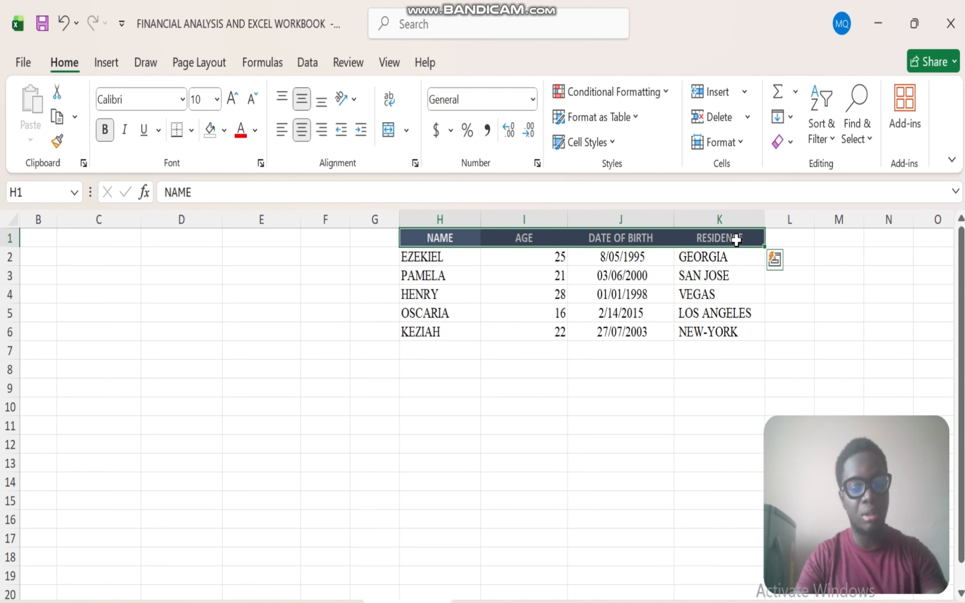
pyautogui.hotkey('ctrl', 'c')
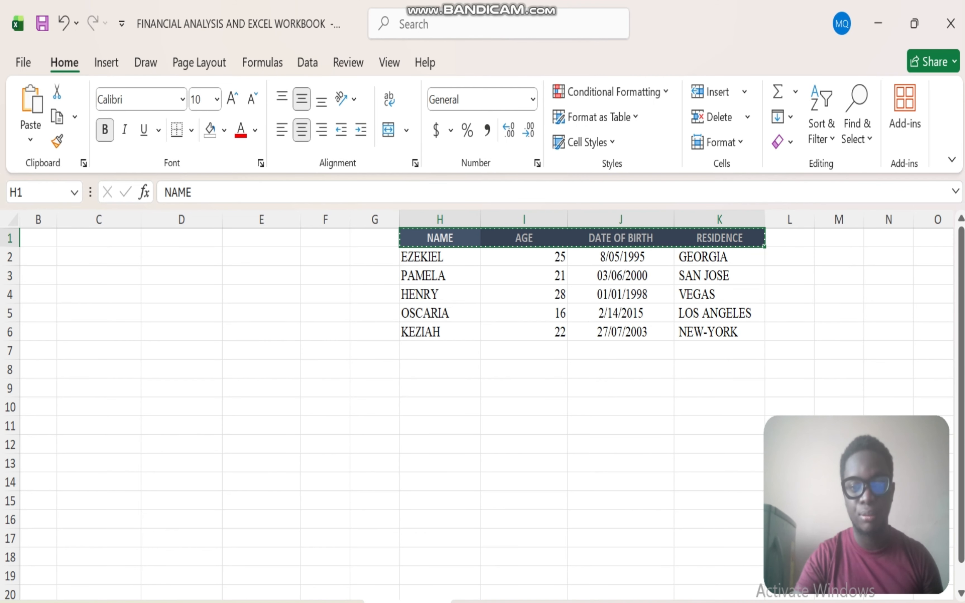
pyautogui.moveTo(713, 600); pyautogui.dragTo(694, 601)
pyautogui.click(286, 239)
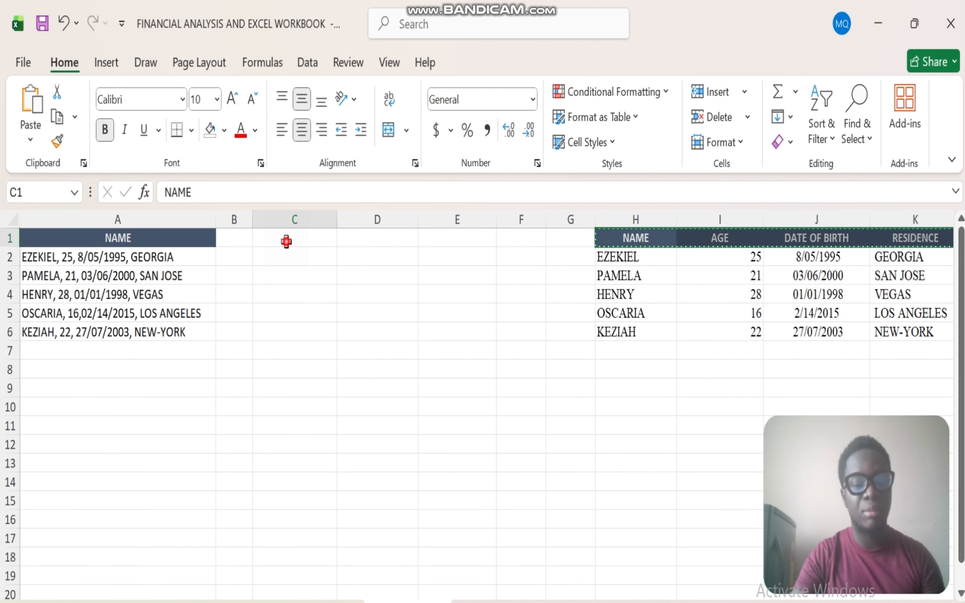
pyautogui.hotkey('ctrl', 'v')
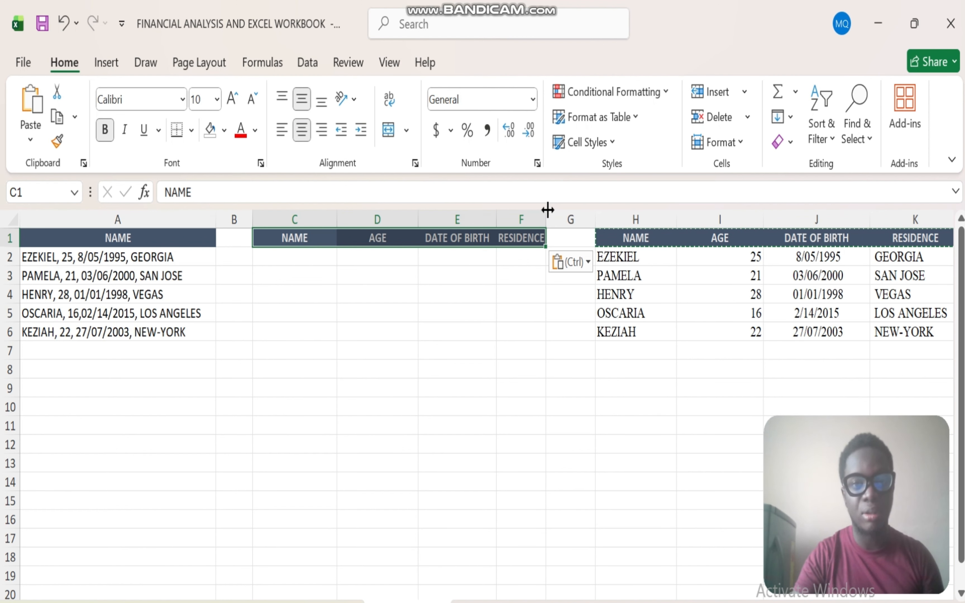
pyautogui.moveTo(545, 214); pyautogui.dragTo(615, 217)
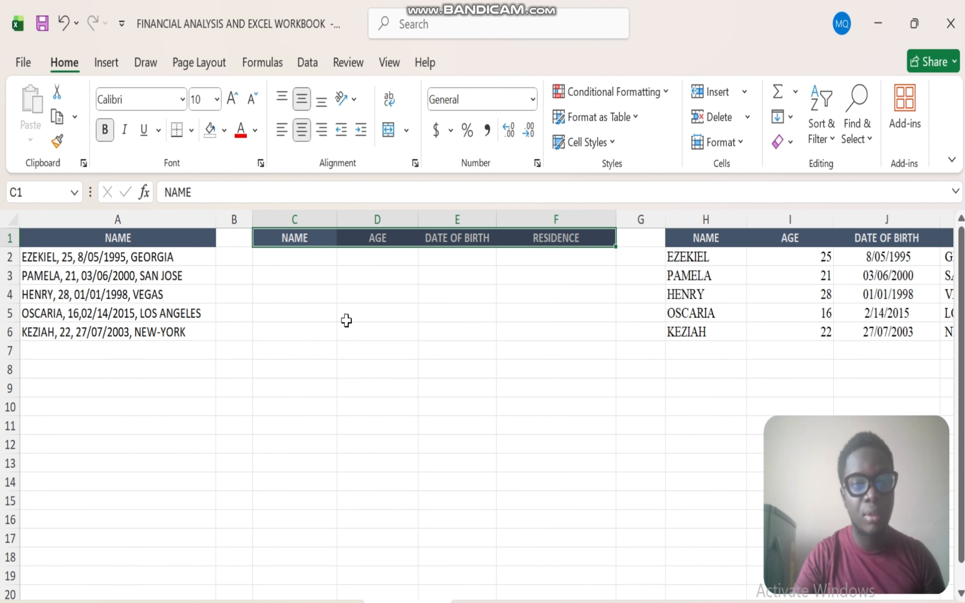
# Enter the formula =TEXTSPLIT(A2,,) in cell C2 under the copied Name header.
pyautogui.click(273, 259)
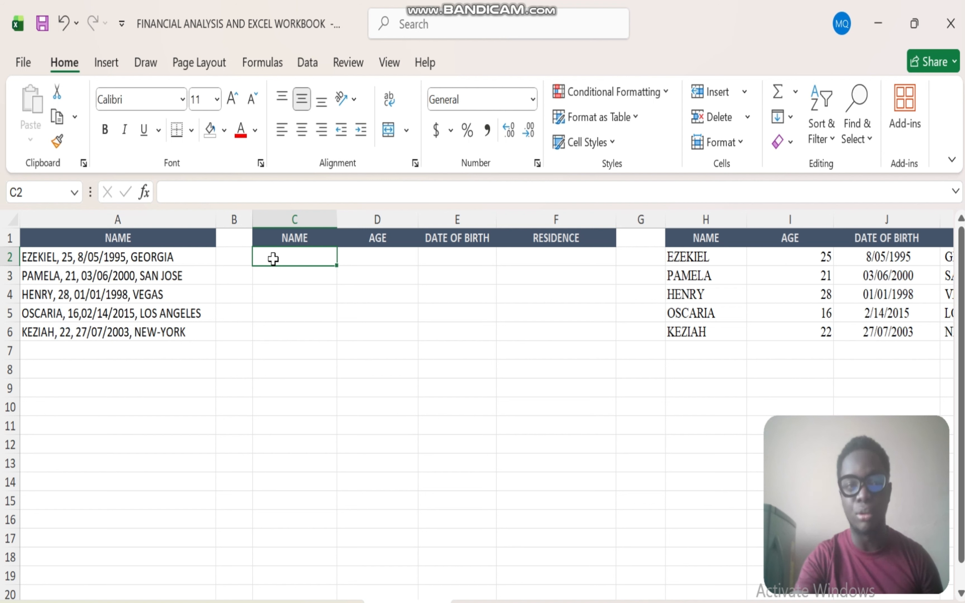
pyautogui.write('=')
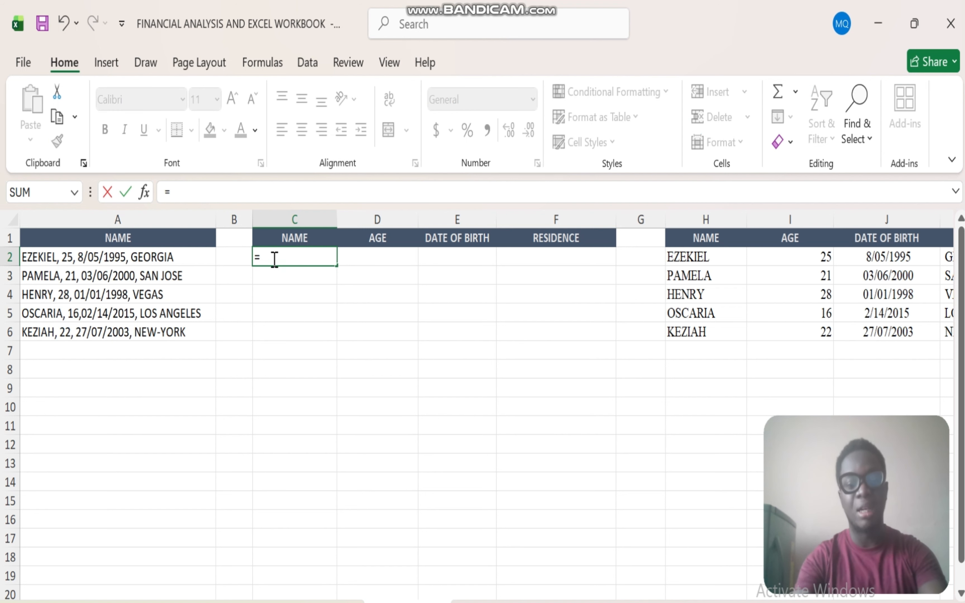
pyautogui.write('textsp')
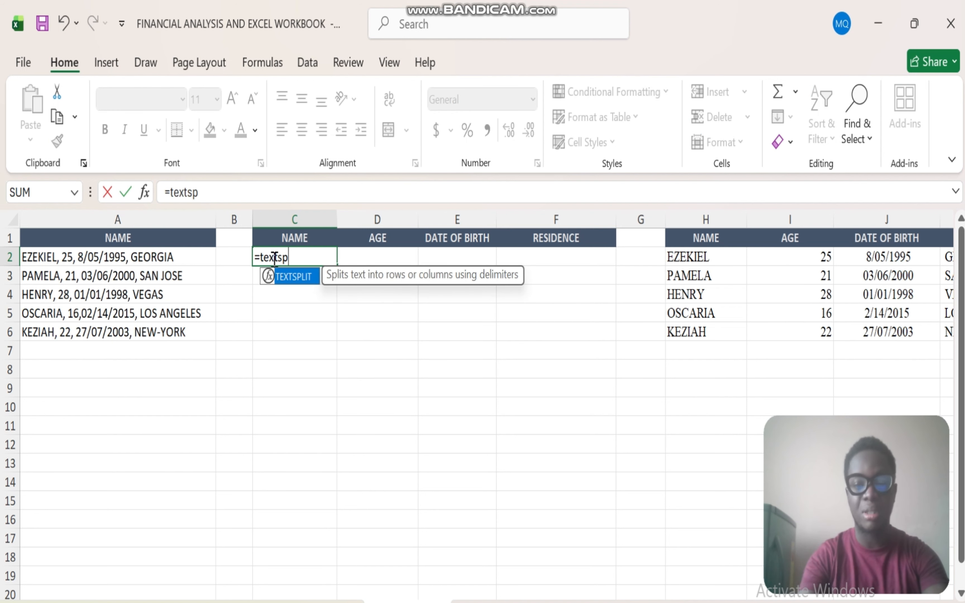
pyautogui.write('lit')
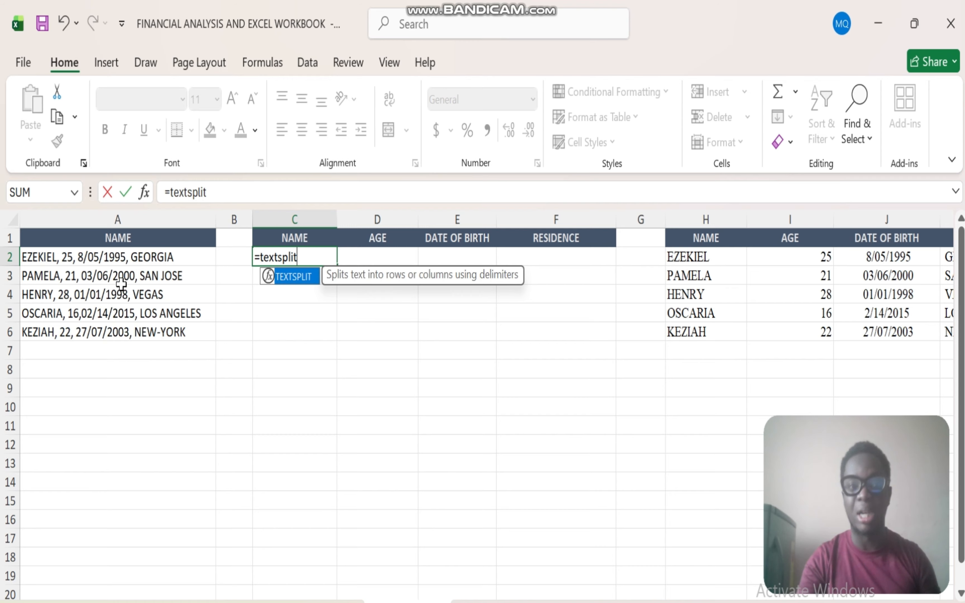
pyautogui.doubleClick(300, 283)
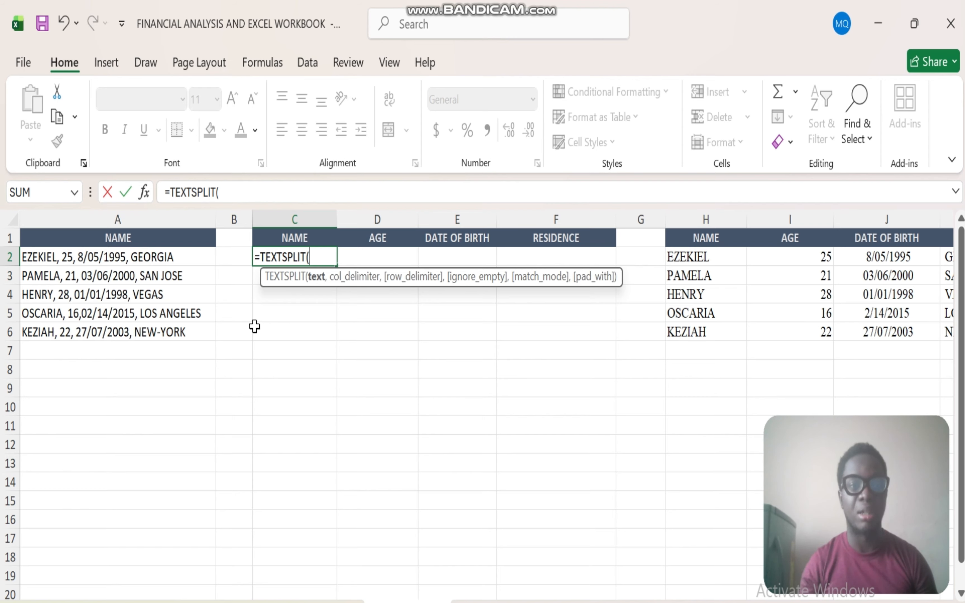
pyautogui.click(97, 261)
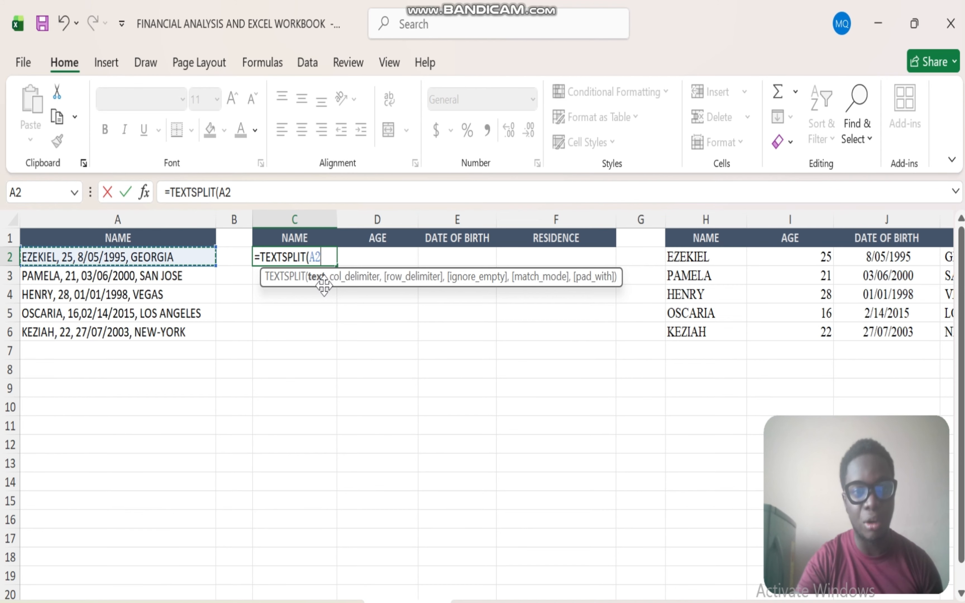
pyautogui.write(',')
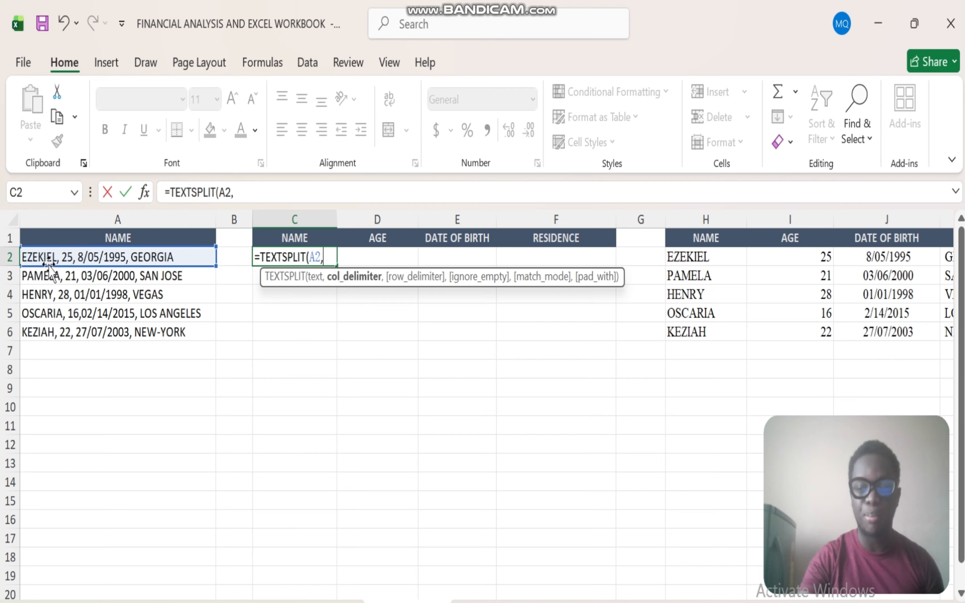
pyautogui.write(',')
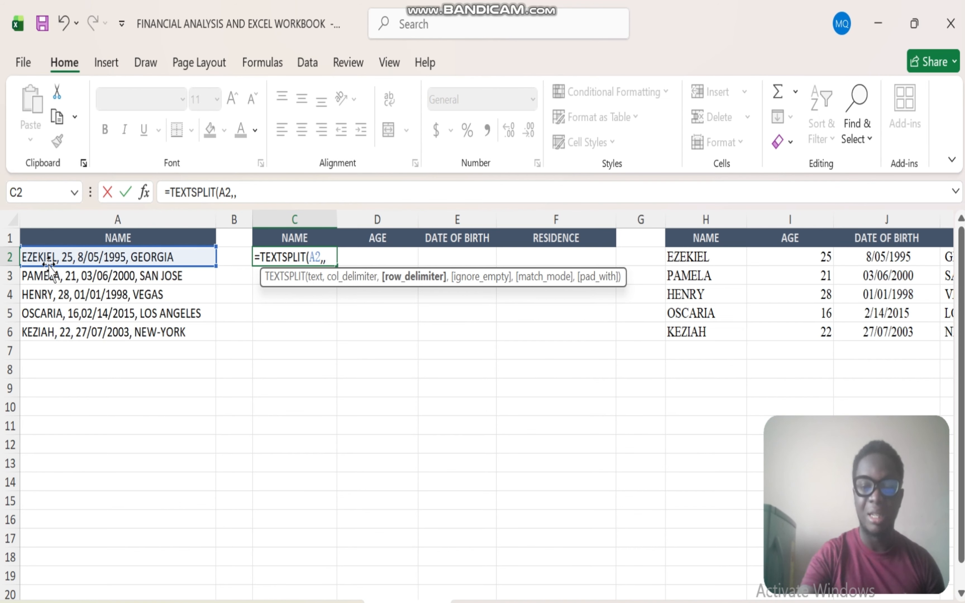
pyautogui.write(')')
pyautogui.press('Return')
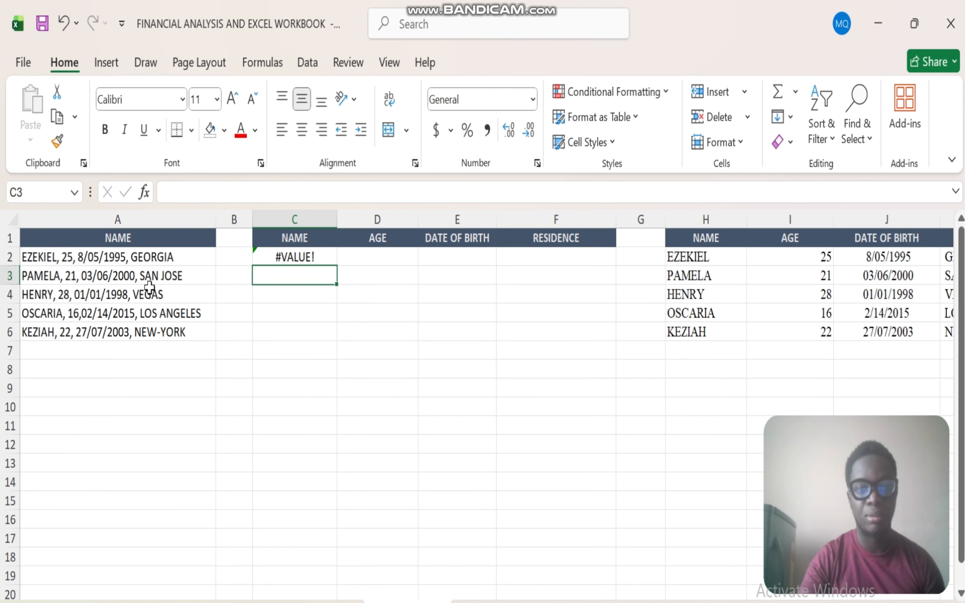
# Correct the formula in C2 to =TEXTSPLIT(A2,",") so that a quoted comma is the column delimiter.
pyautogui.click(305, 259)
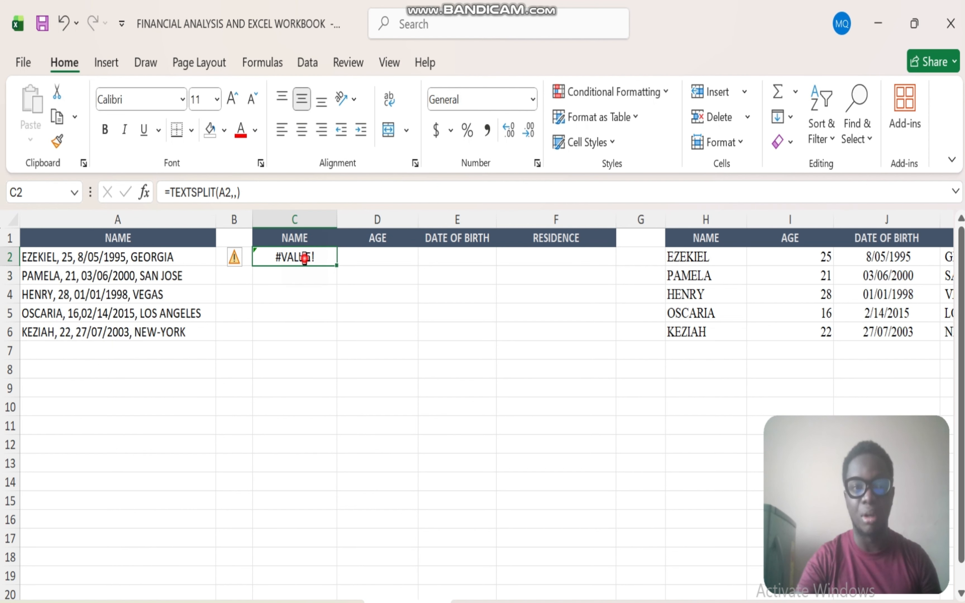
pyautogui.doubleClick(305, 260)
pyautogui.click(337, 258)
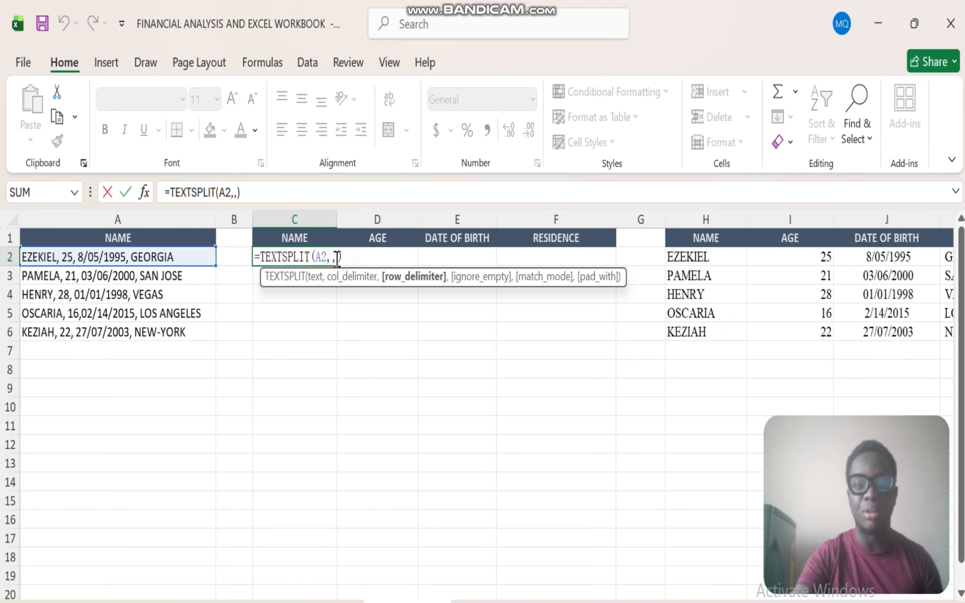
pyautogui.press('BackSpace')
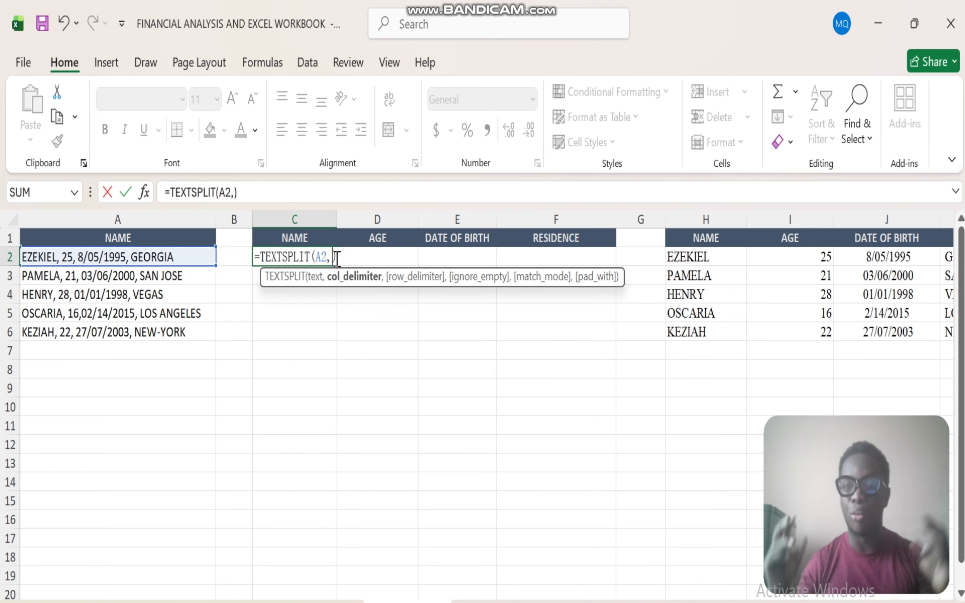
pyautogui.write('"')
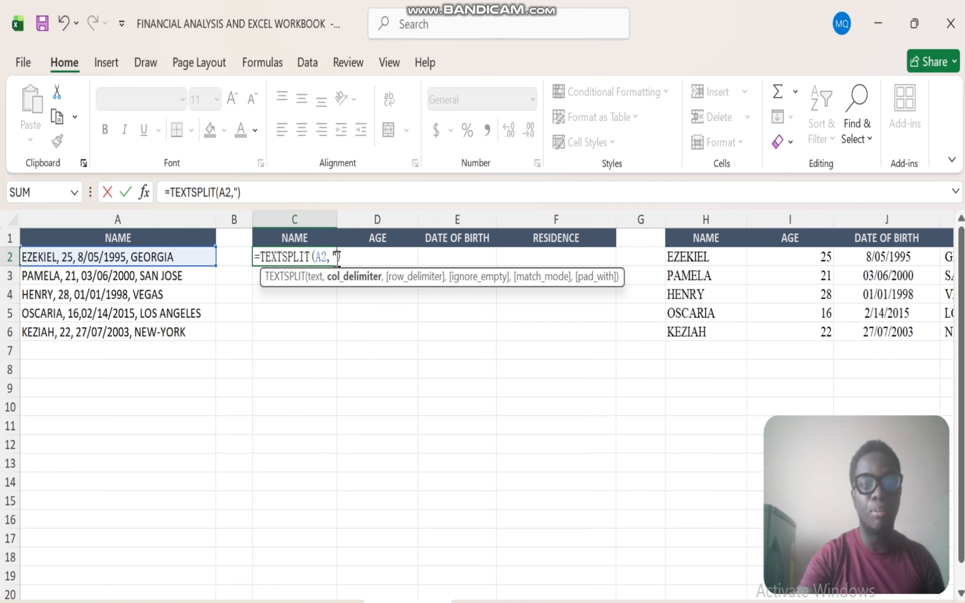
pyautogui.write(',"')
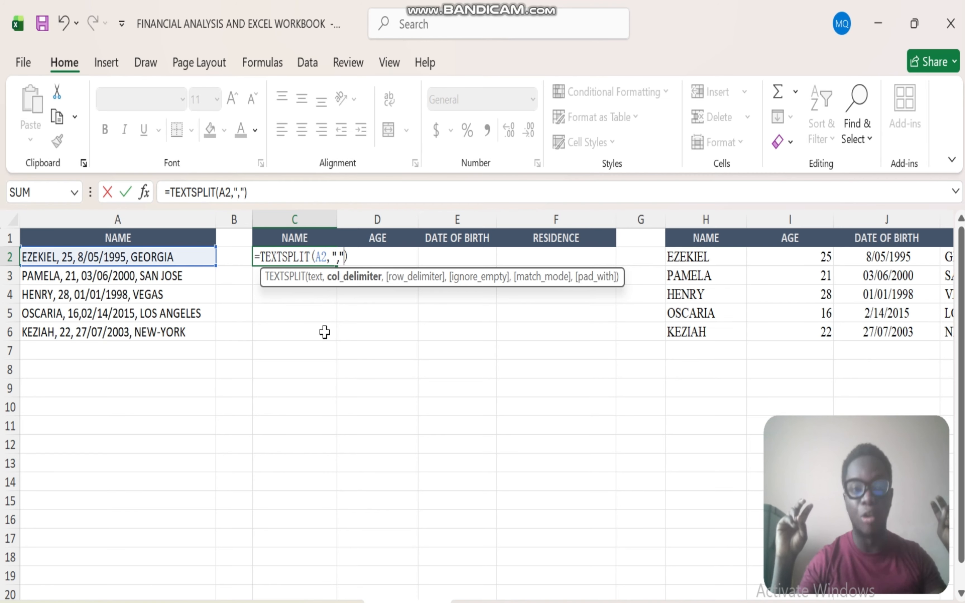
pyautogui.press('Return')
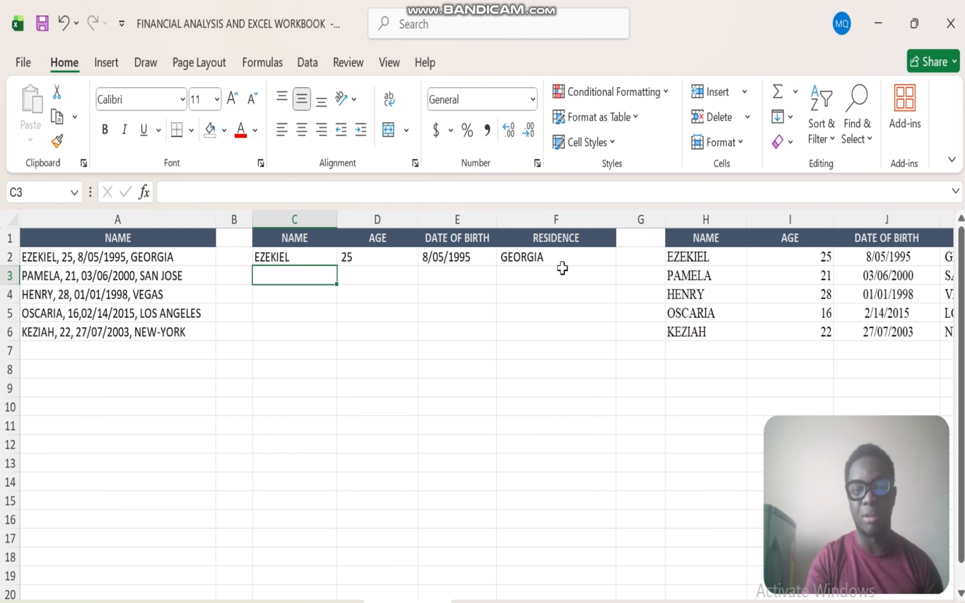
# Fill the TEXTSPLIT formula from C2:F2 down through row 6 to split the remaining entries.
pyautogui.click(300, 258)
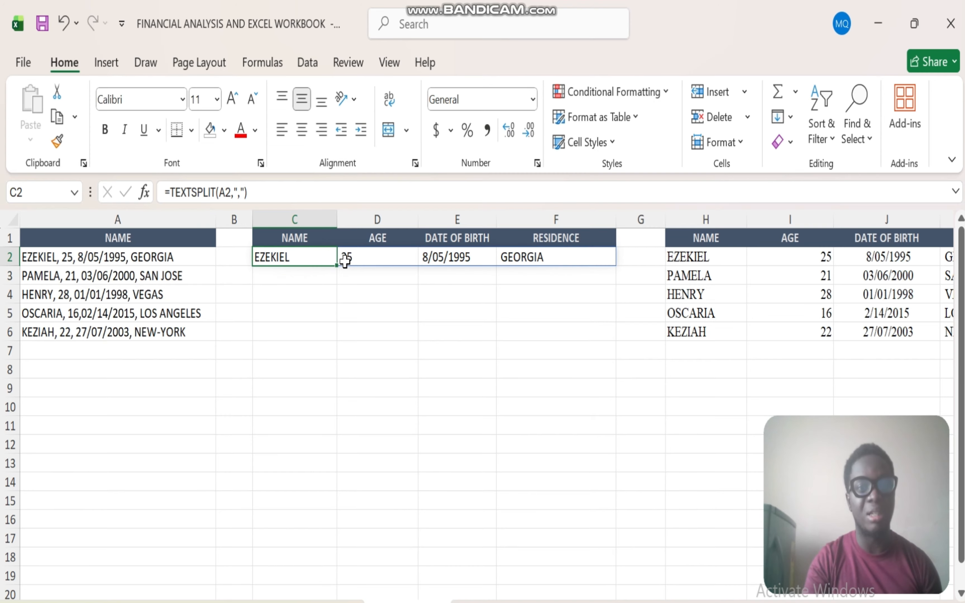
pyautogui.moveTo(297, 255); pyautogui.dragTo(606, 250)
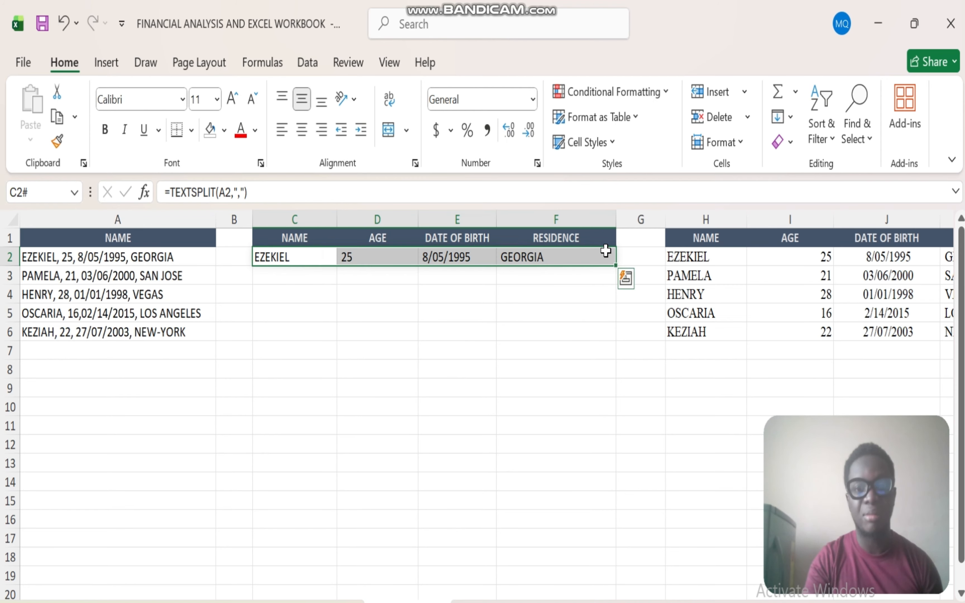
pyautogui.doubleClick(616, 265)
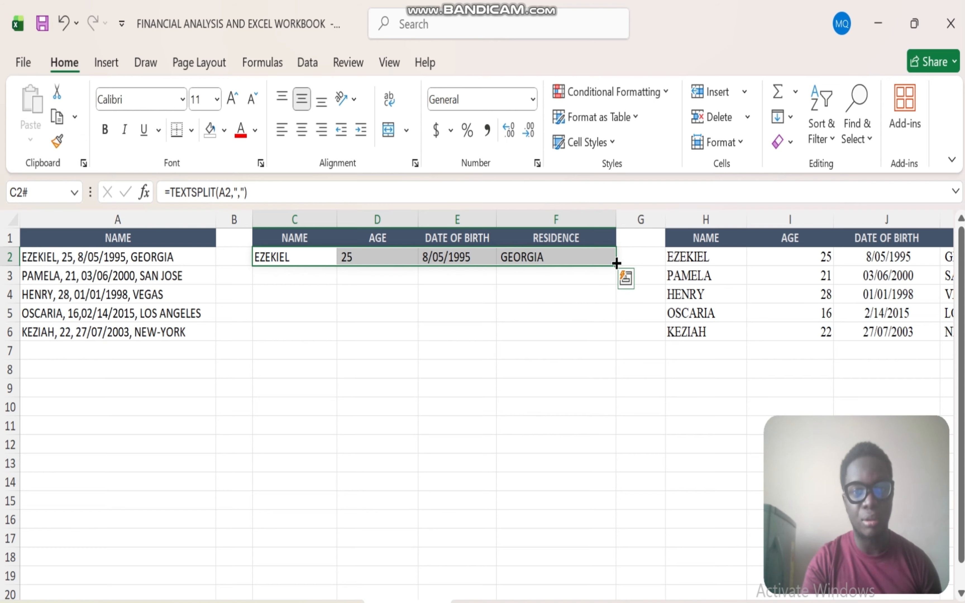
pyautogui.doubleClick(617, 263)
pyautogui.moveTo(616, 263); pyautogui.dragTo(613, 345)
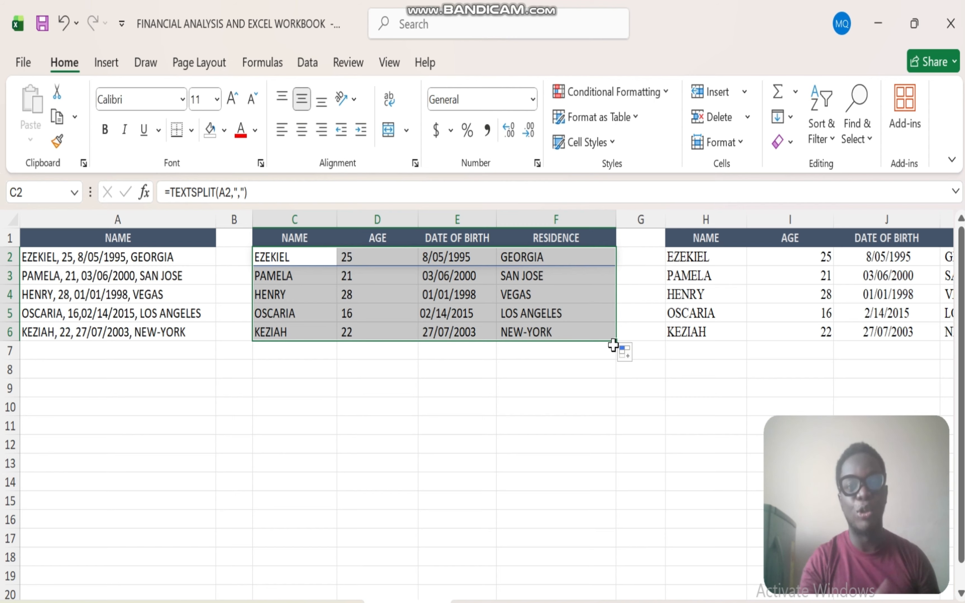
pyautogui.click(582, 316)
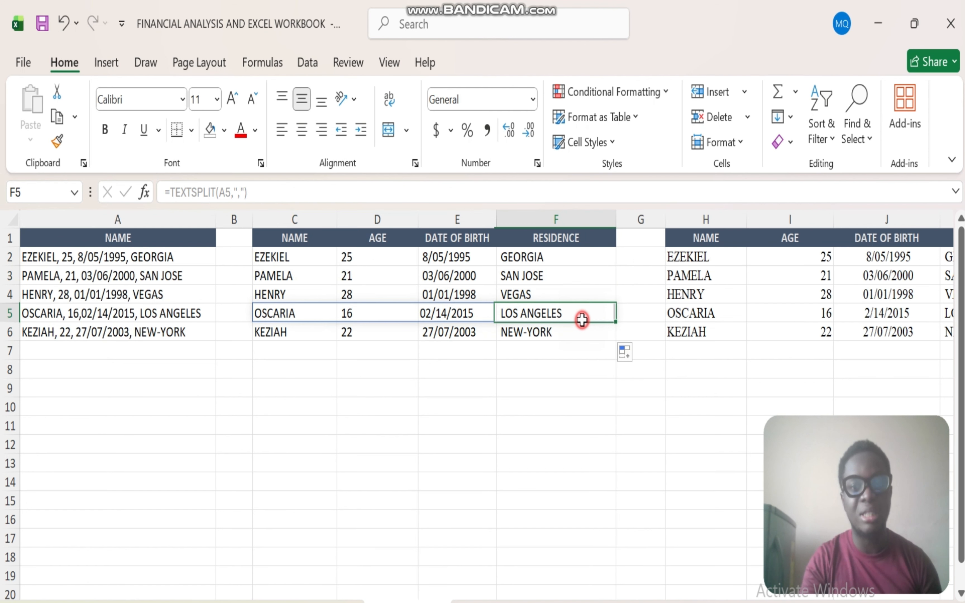
pyautogui.click(581, 255)
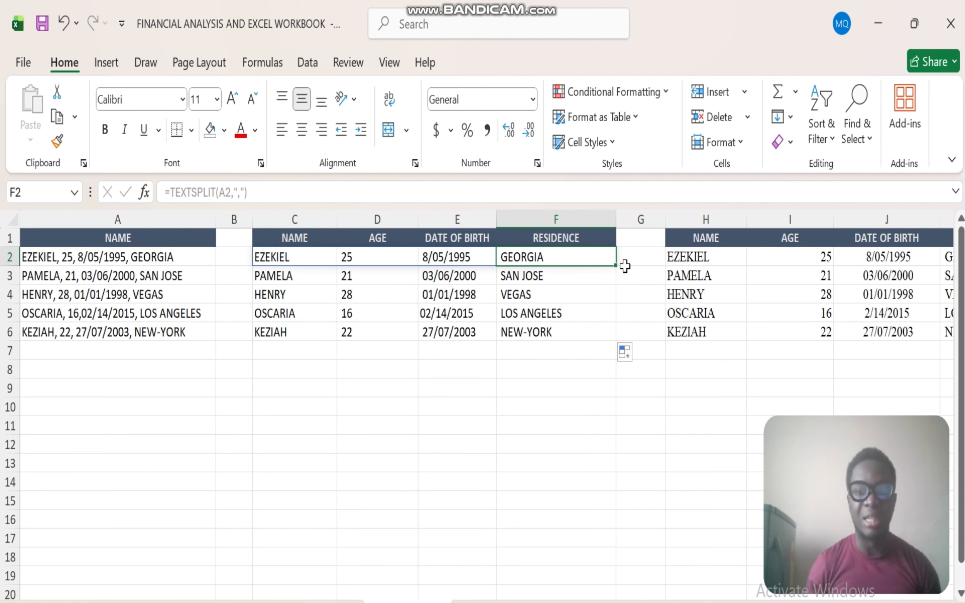
pyautogui.click(318, 261)
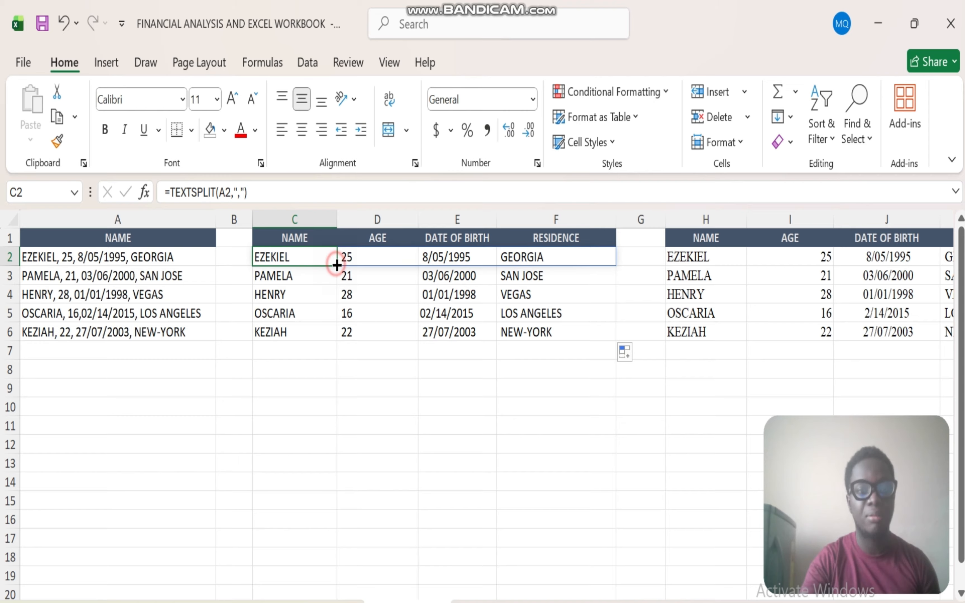
pyautogui.click(588, 288)
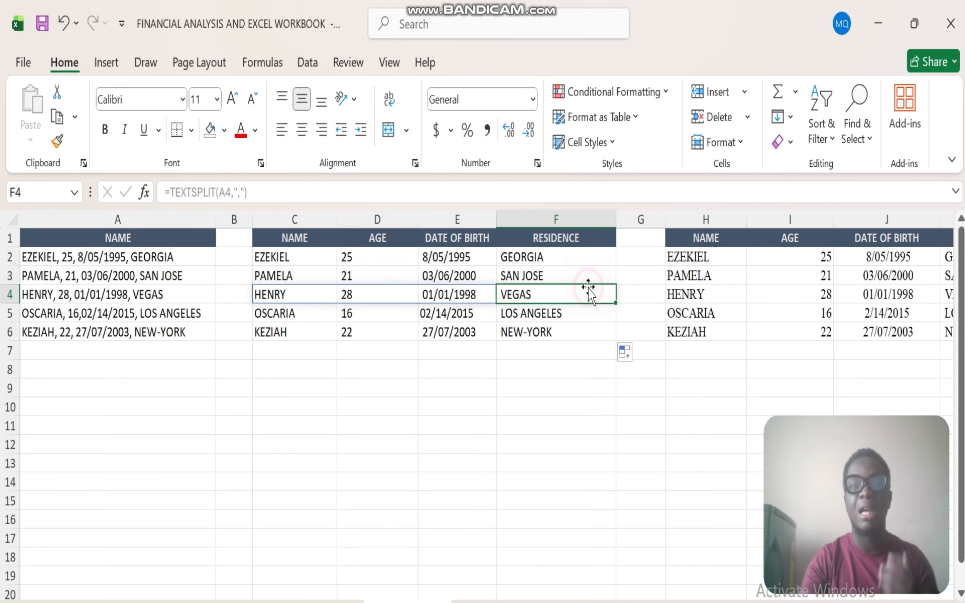
pyautogui.click(449, 394)
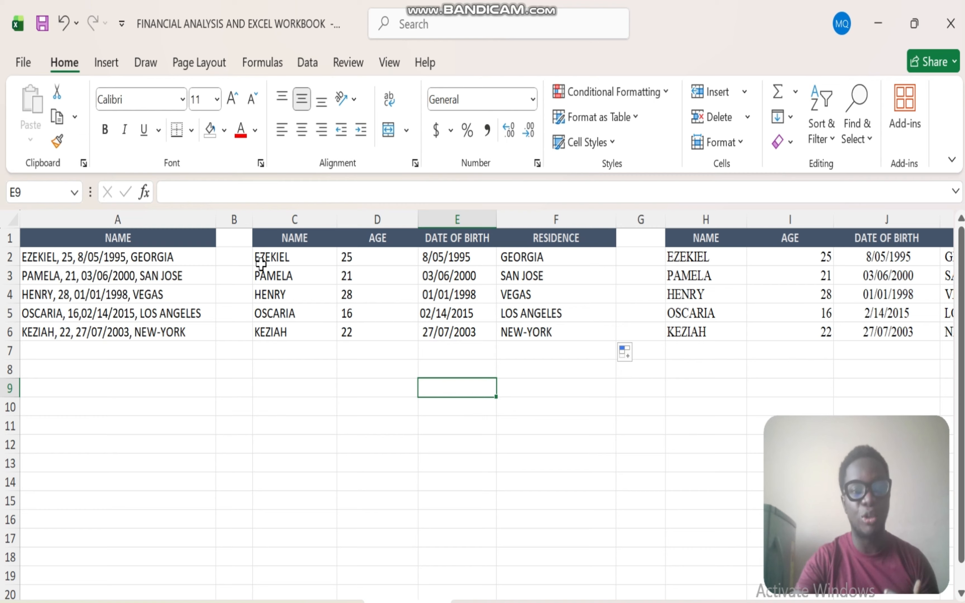
# Change the font of the TEXTSPLIT results in C2:F6 to Times New Roman.
pyautogui.moveTo(260, 263); pyautogui.dragTo(545, 325)
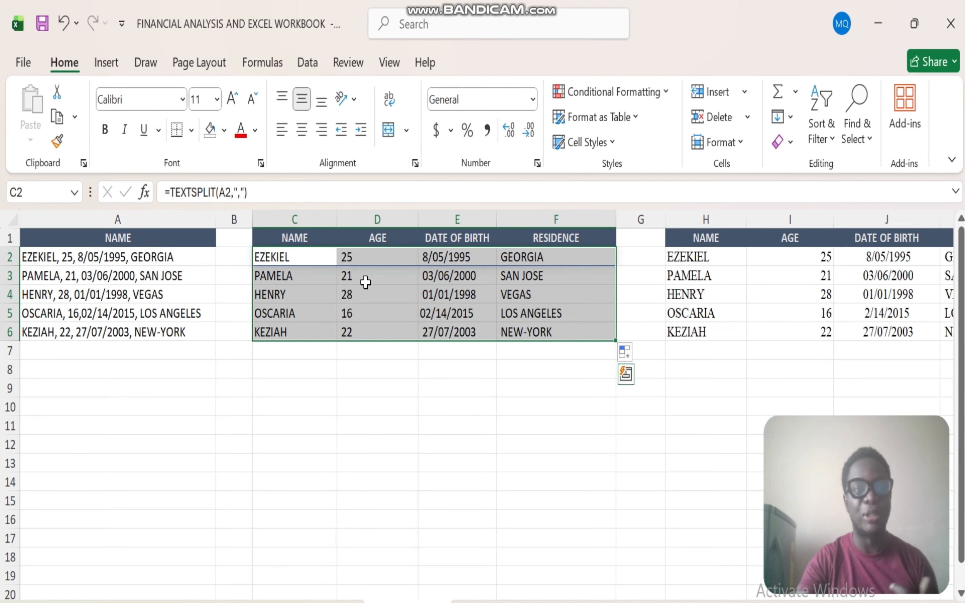
pyautogui.click(182, 100)
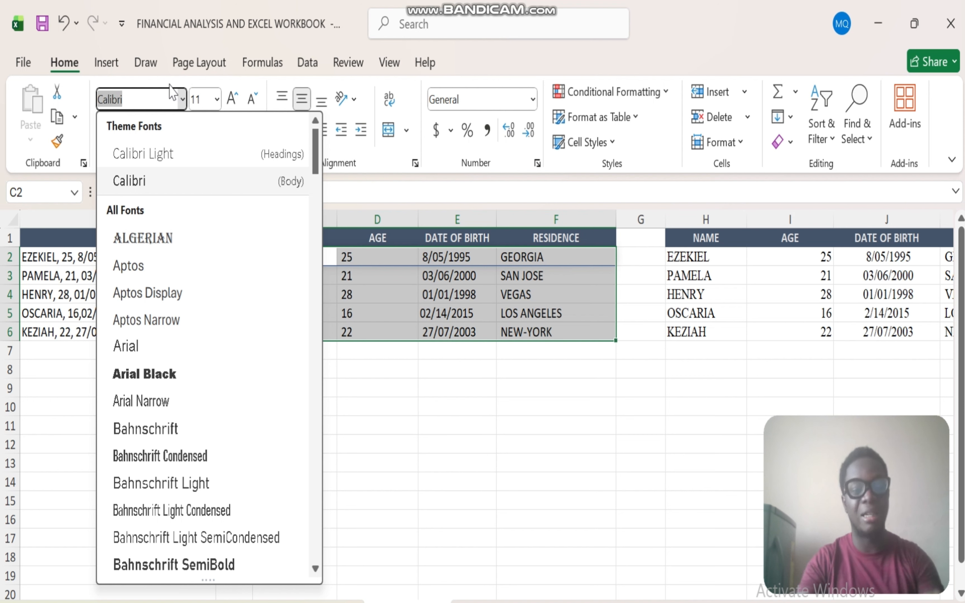
pyautogui.write('Times New Roman')
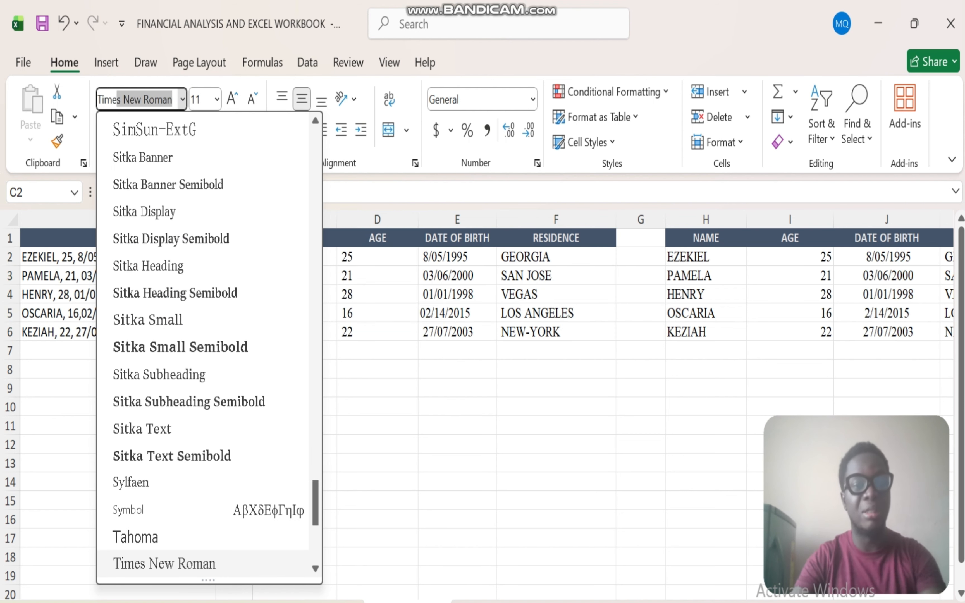
pyautogui.click(168, 562)
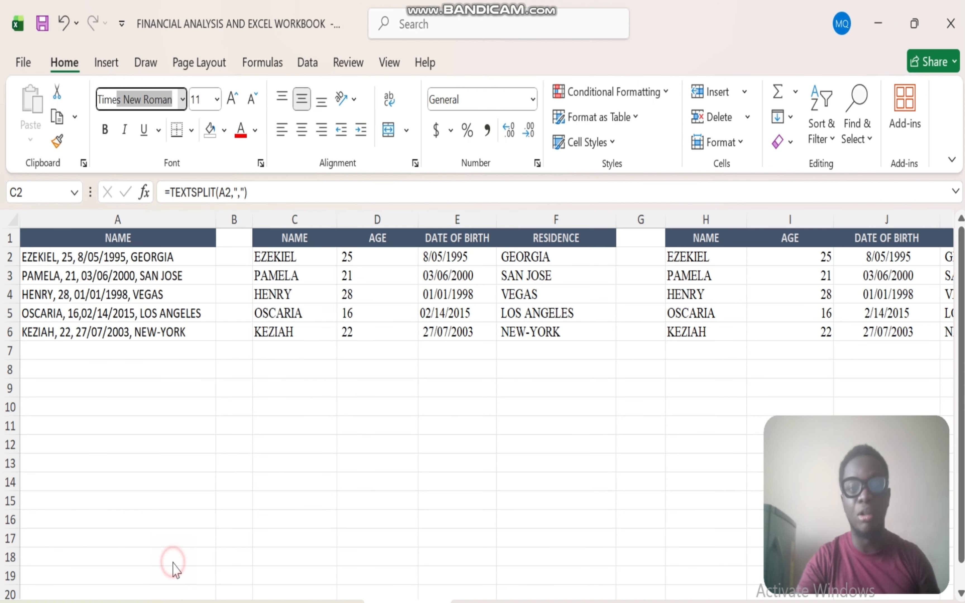
pyautogui.click(451, 376)
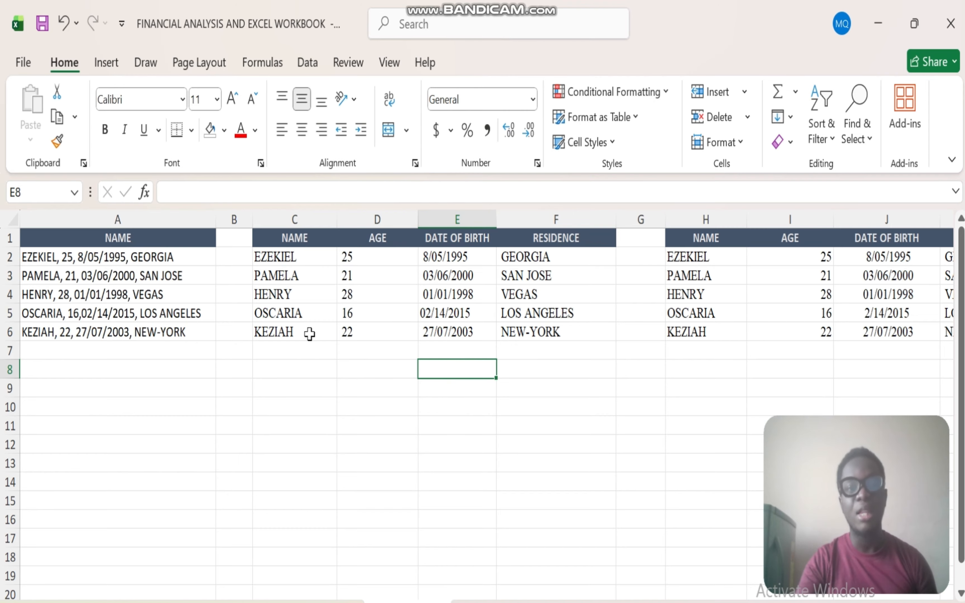